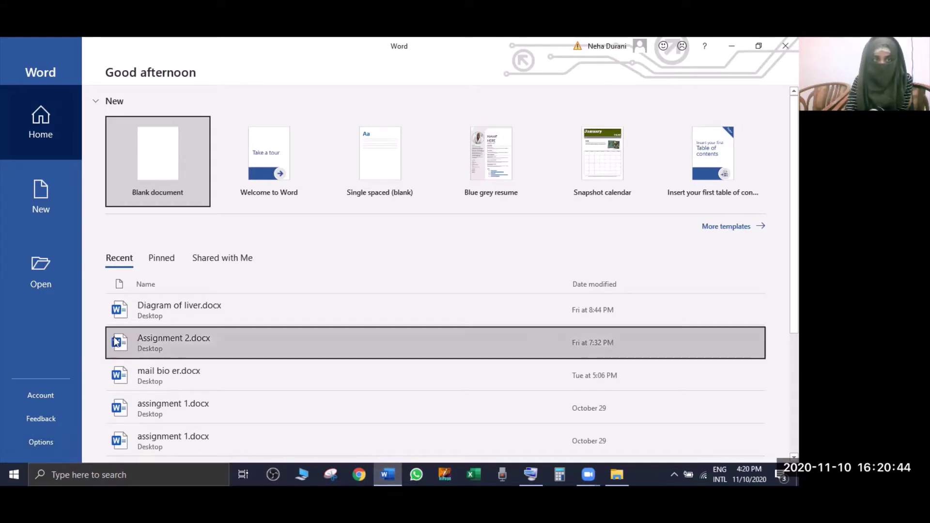
Create a new blank document
left_click(171, 171)
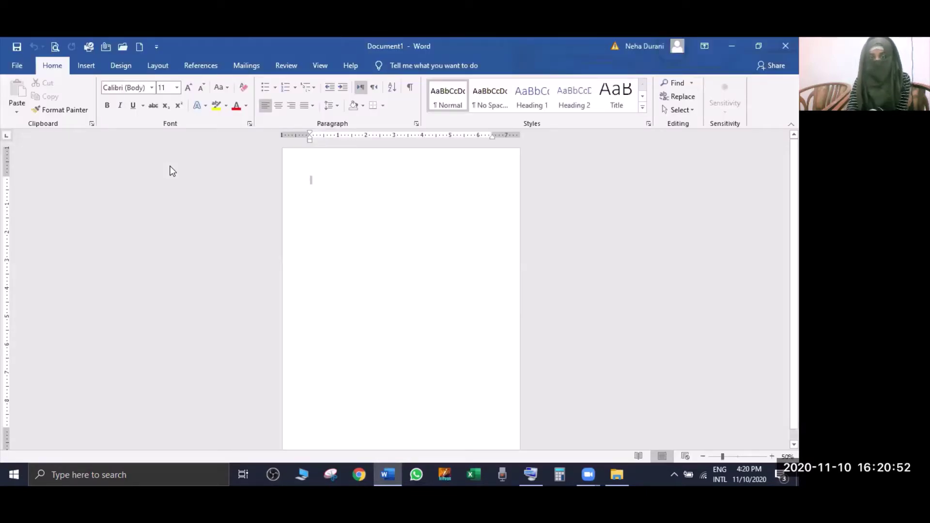
right_click(165, 167)
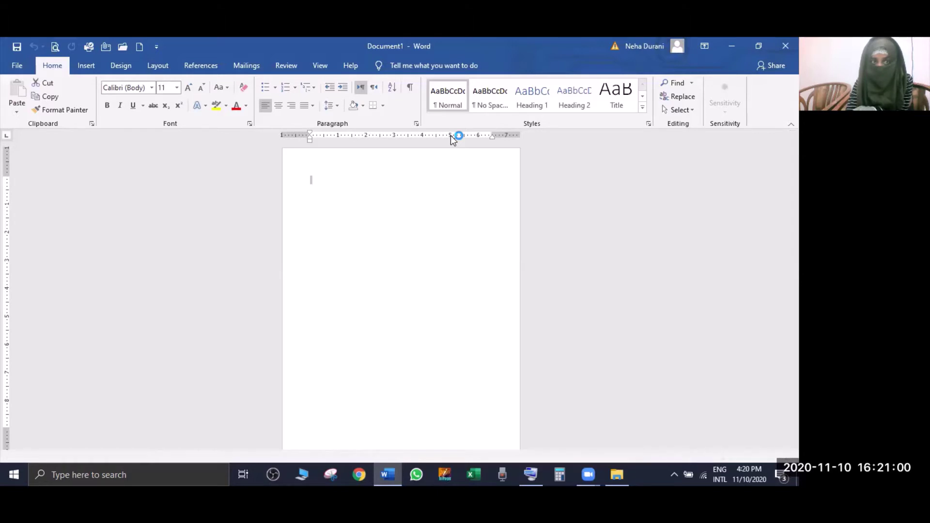
Review the margin, paper and layout settings in Page Setup and accept them as they are
double_click(8, 318)
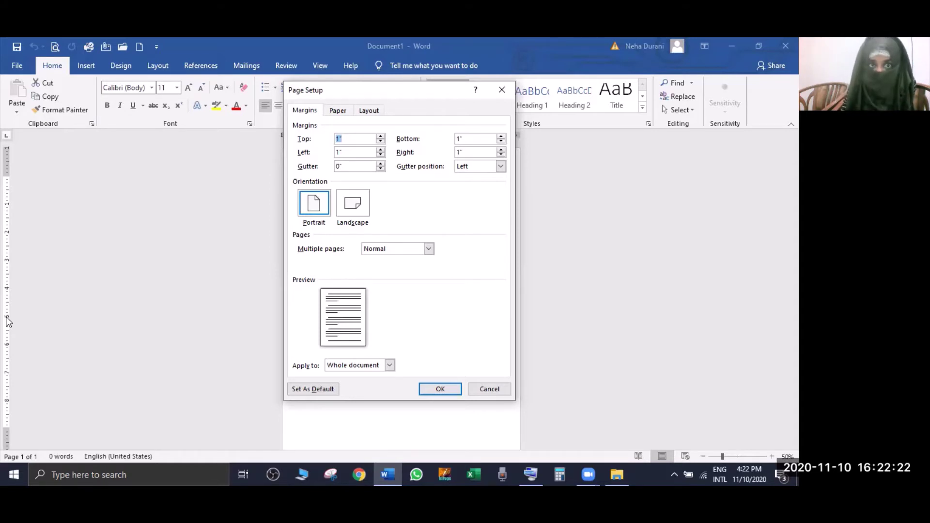
left_click(339, 112)
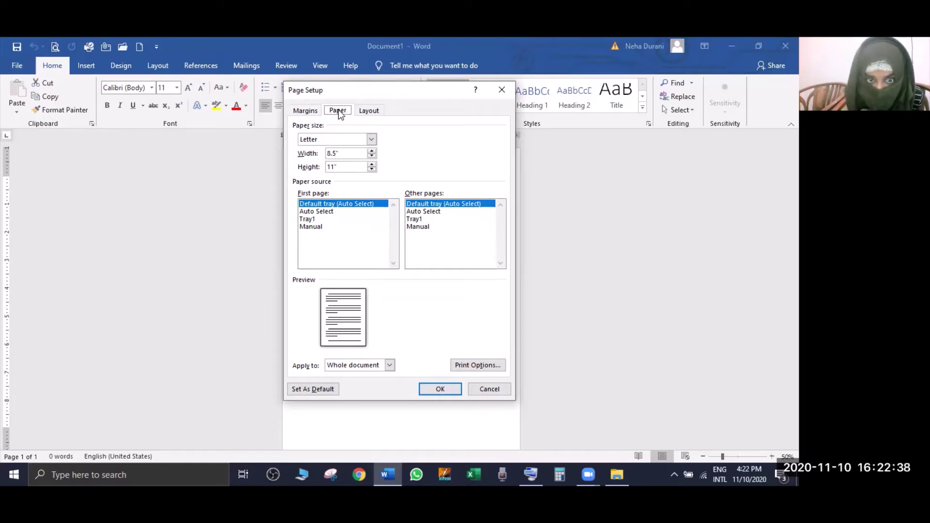
left_click(371, 111)
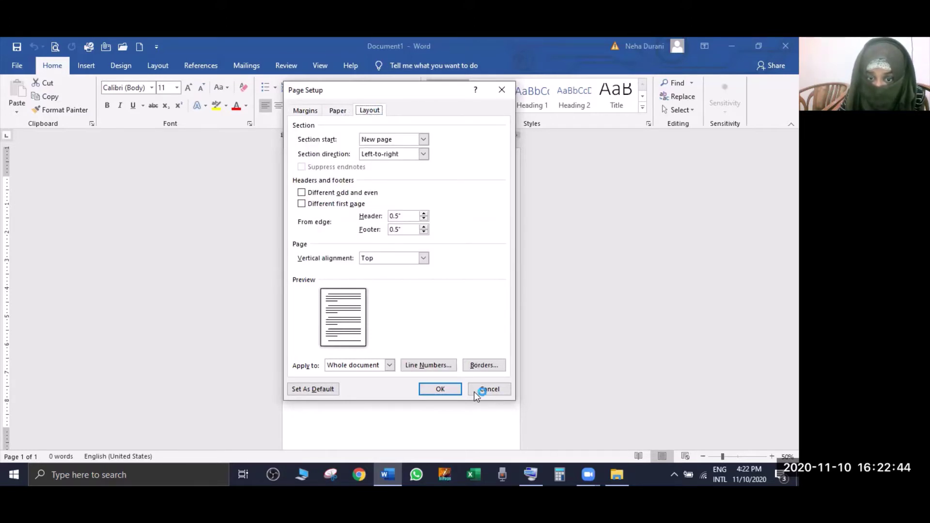
left_click(440, 389)
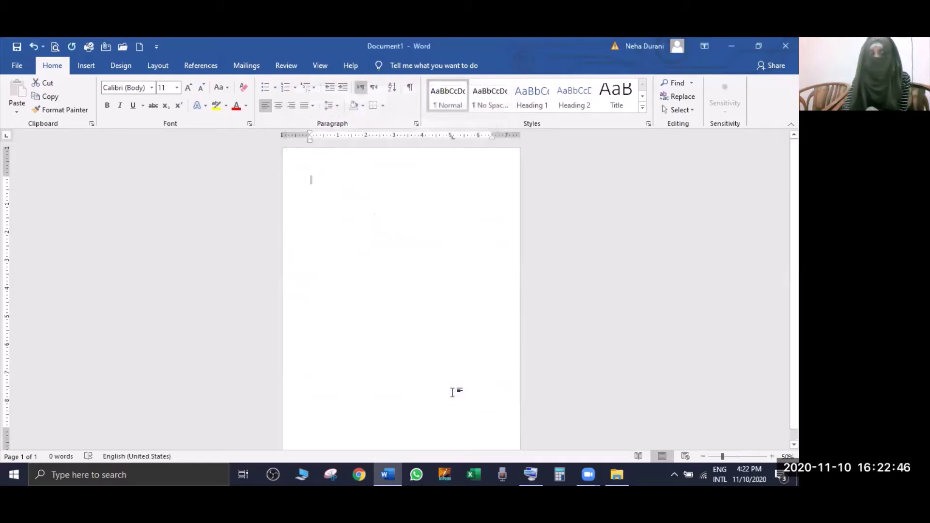
Enlarge the page view to 140%, confirming the 100% zoom level along the way
left_click(772, 457)
left_click(772, 457)
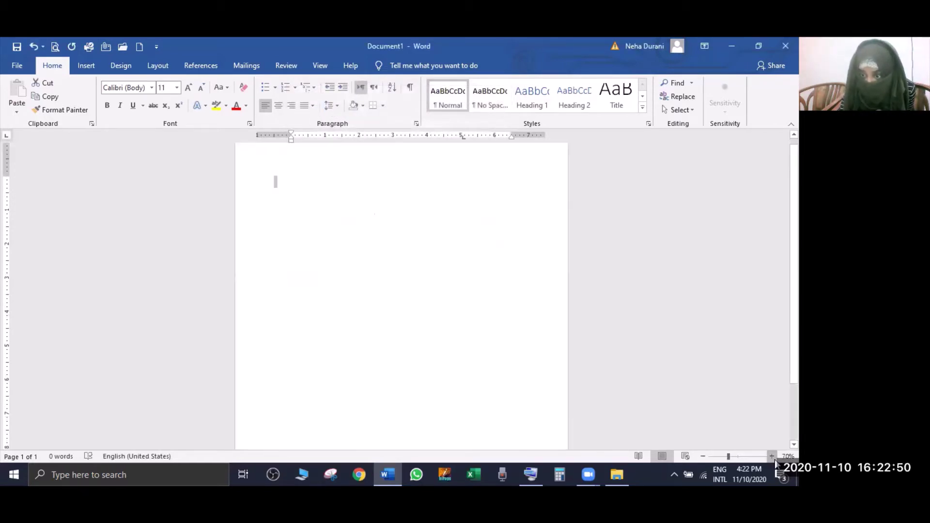
left_click(774, 460)
left_click(772, 457)
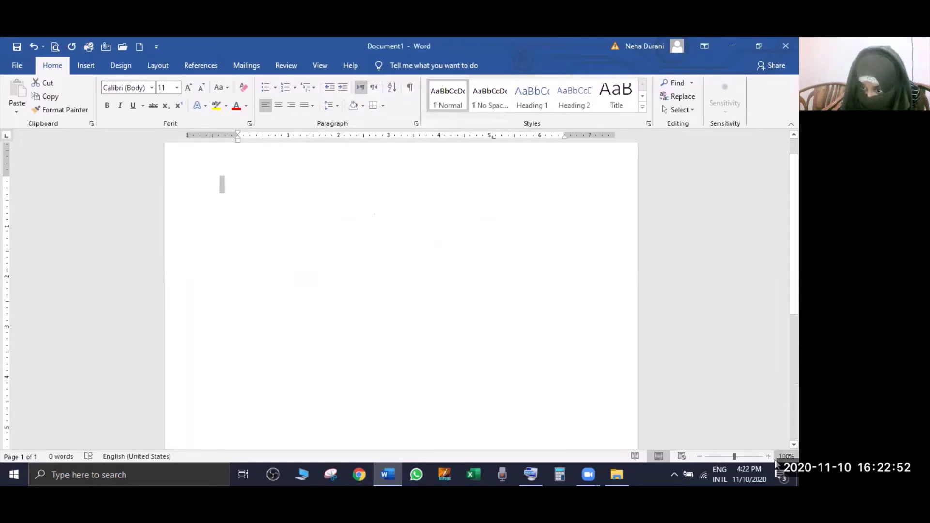
left_click(787, 456)
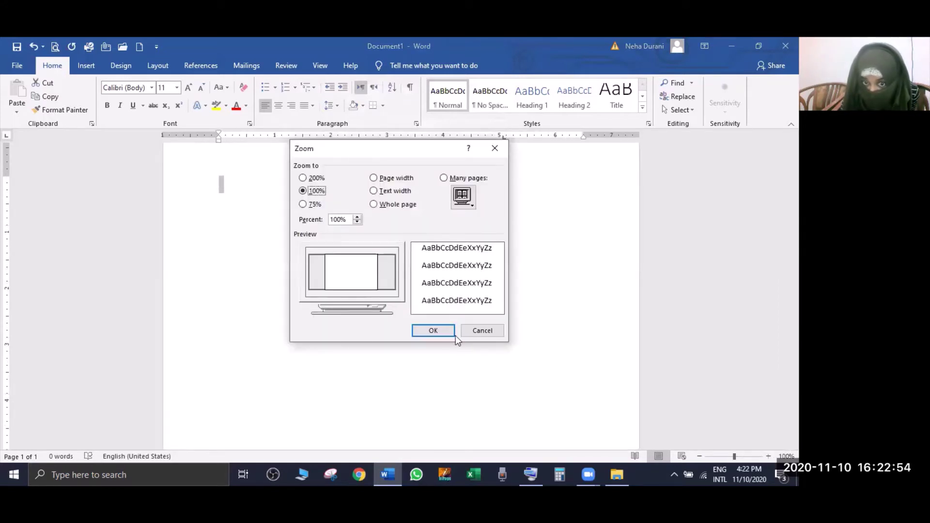
left_click(441, 330)
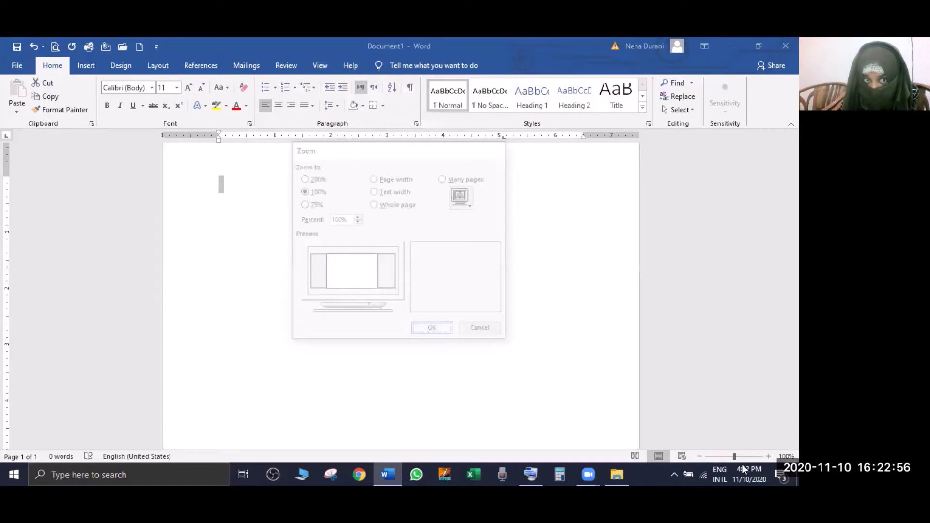
left_click(769, 457)
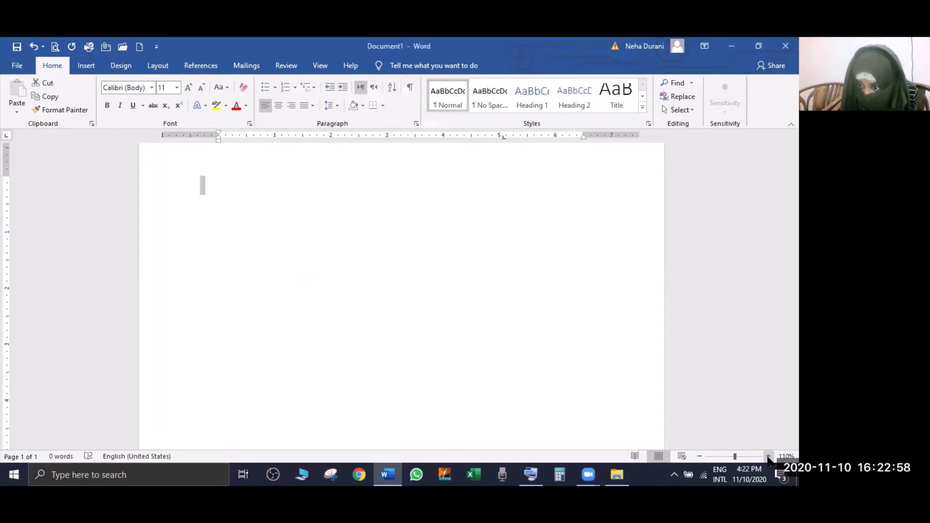
left_click(769, 456)
left_click(769, 457)
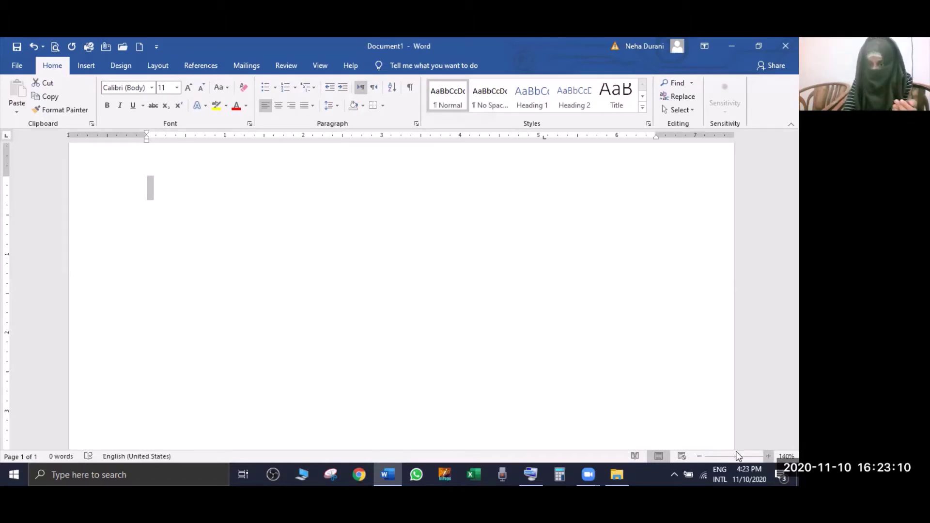
Reduce the page view to 40% so that the whole page fits
left_click(699, 456)
left_click(700, 456)
left_click(699, 456)
left_click(700, 457)
left_click(700, 456)
left_click(700, 456)
left_click(700, 456)
left_click(699, 456)
left_click(700, 456)
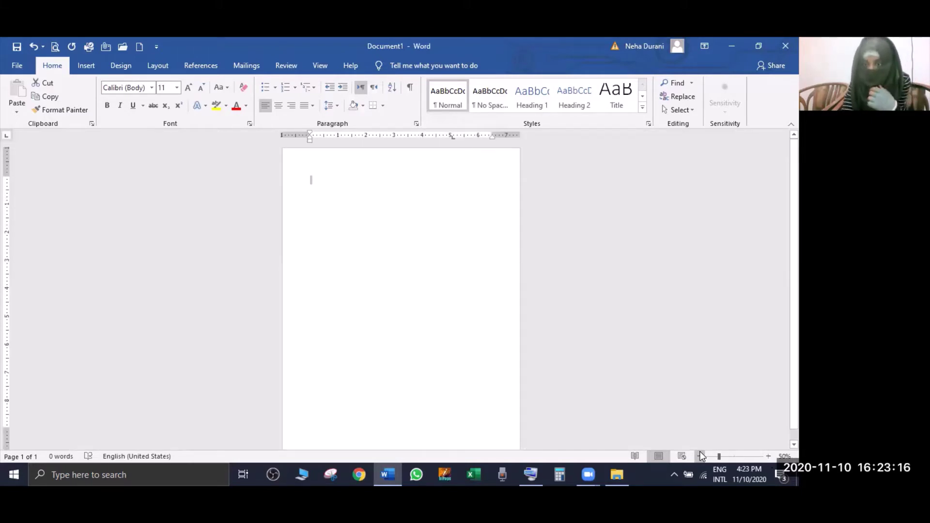
left_click(700, 456)
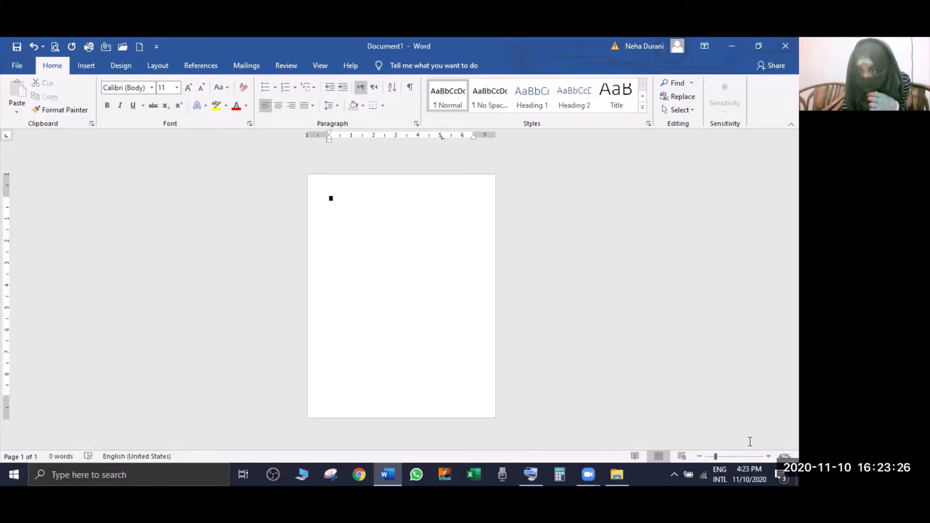
Enlarge the page view to 60% and look over the blank page
left_click(769, 456)
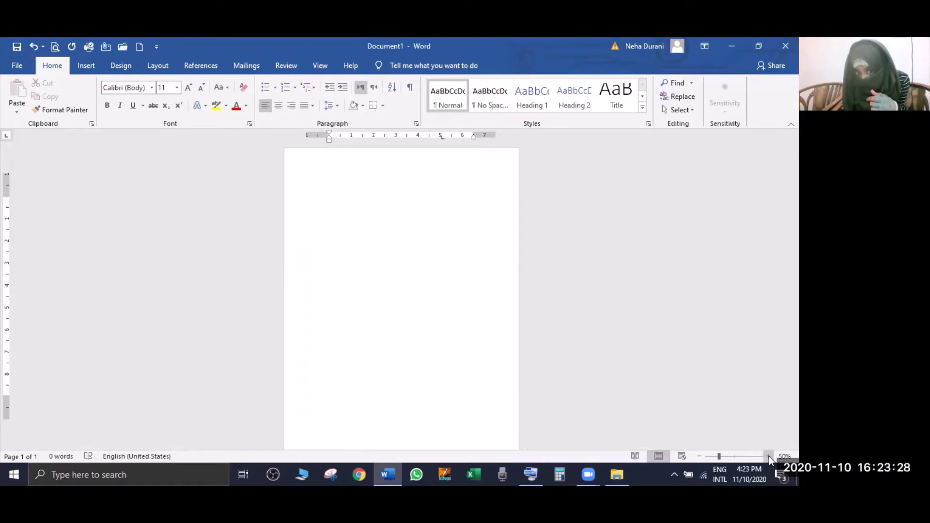
scroll(694, 297, "up", 1, "ctrl")
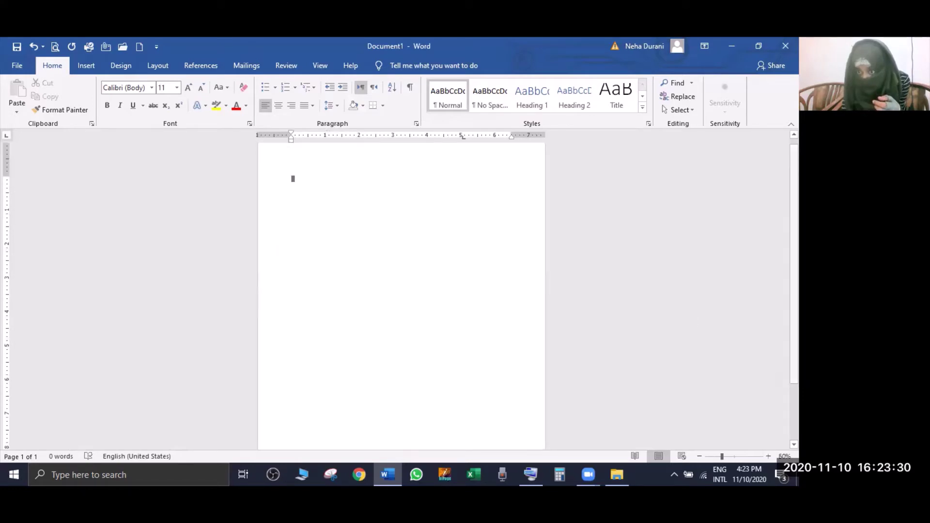
scroll(401, 291, "down", 3)
scroll(401, 291, "up", 3)
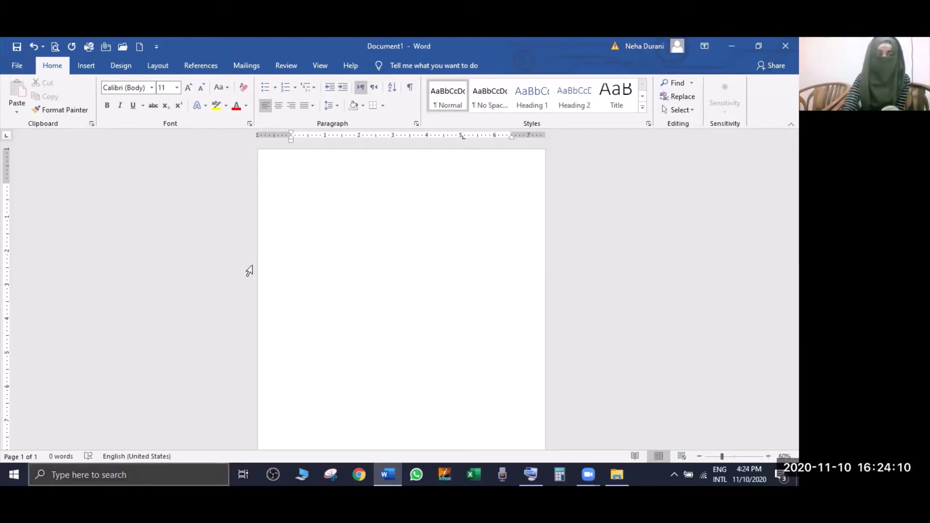
Examine the margins and the multiple-pages options in Page Setup, keeping Normal, and accept the settings
double_click(2, 342)
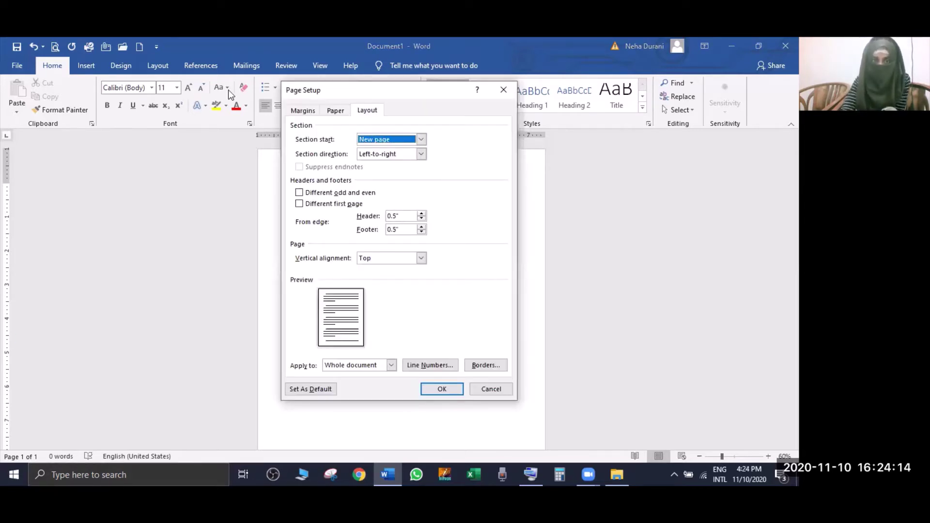
left_click(297, 113)
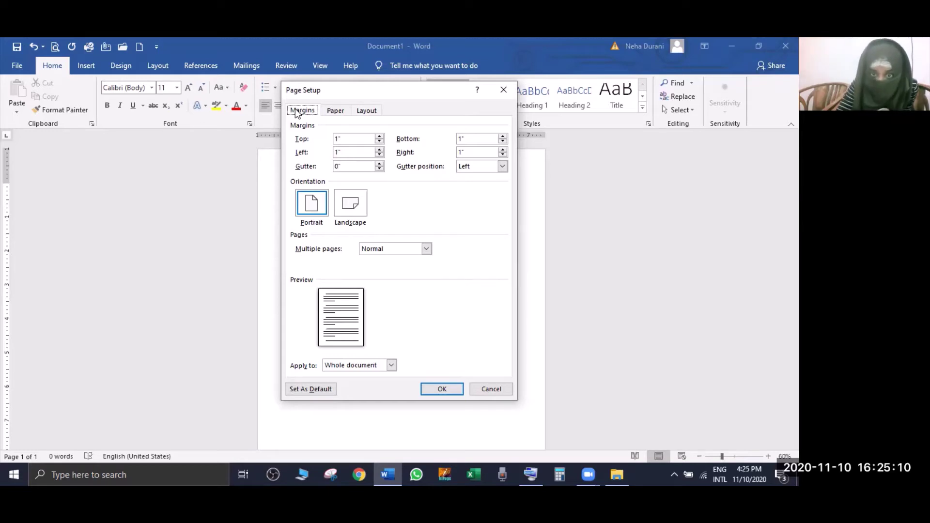
left_click(426, 249)
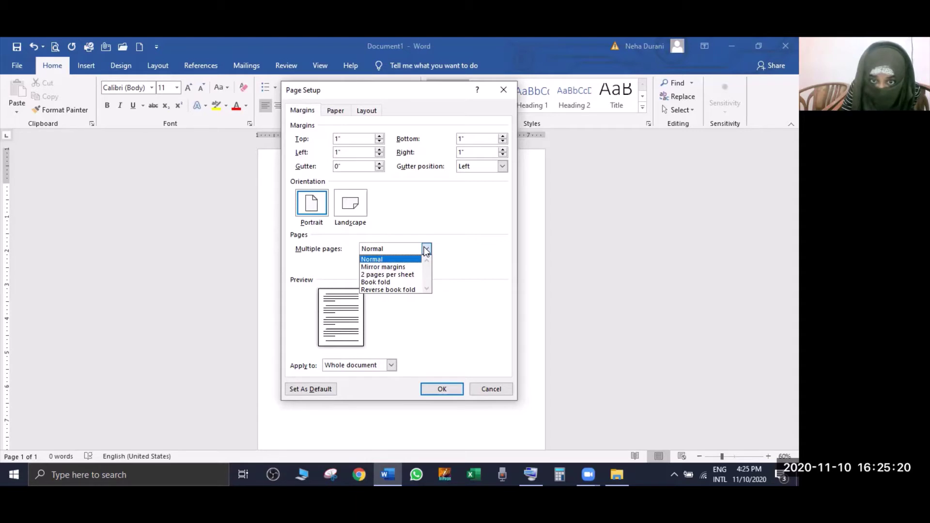
left_click(426, 250)
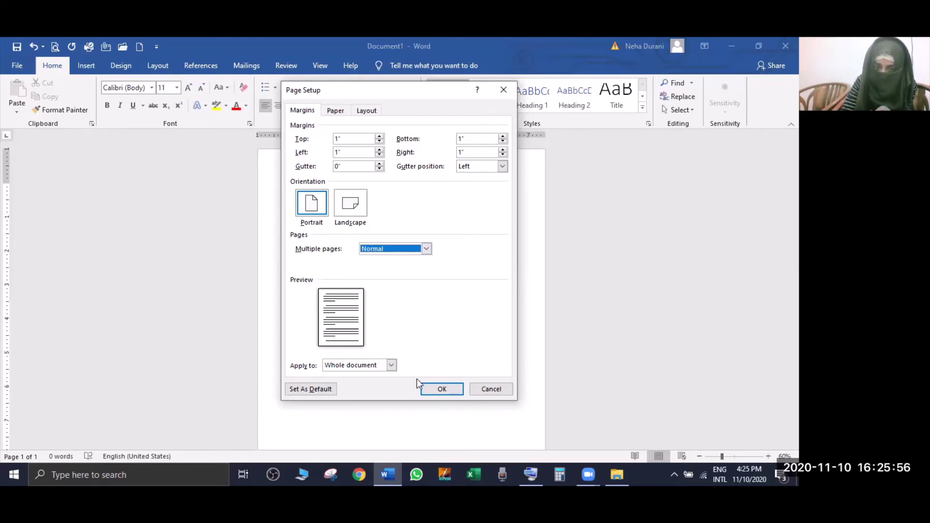
left_click(433, 390)
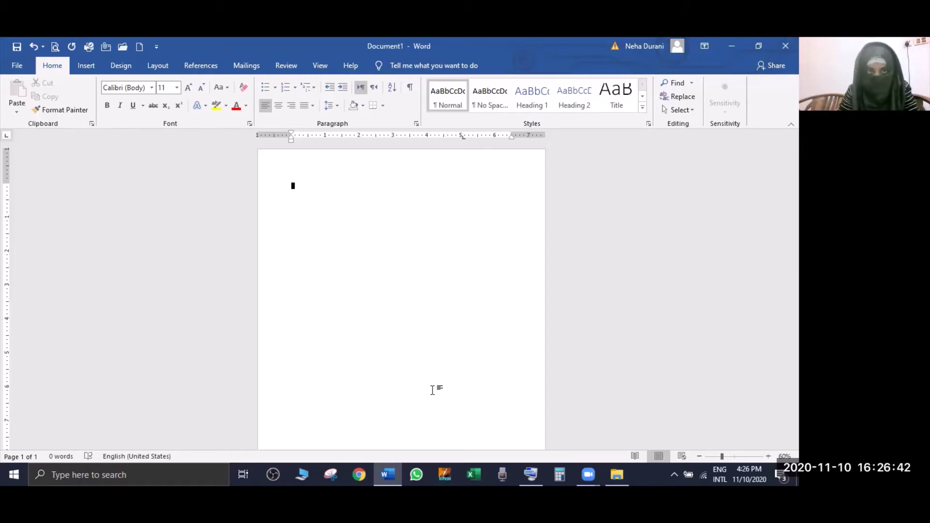
right_click(175, 44)
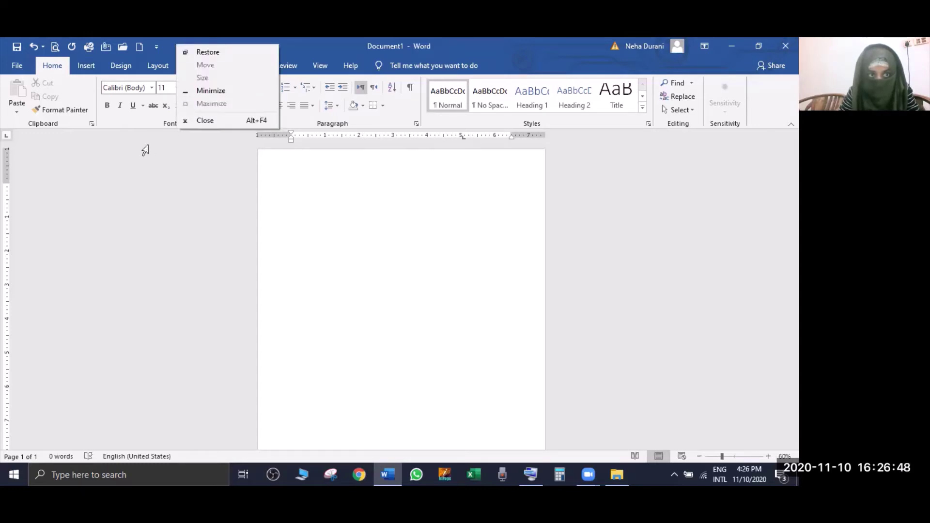
key("Escape")
scroll(101, 128, "down", 3)
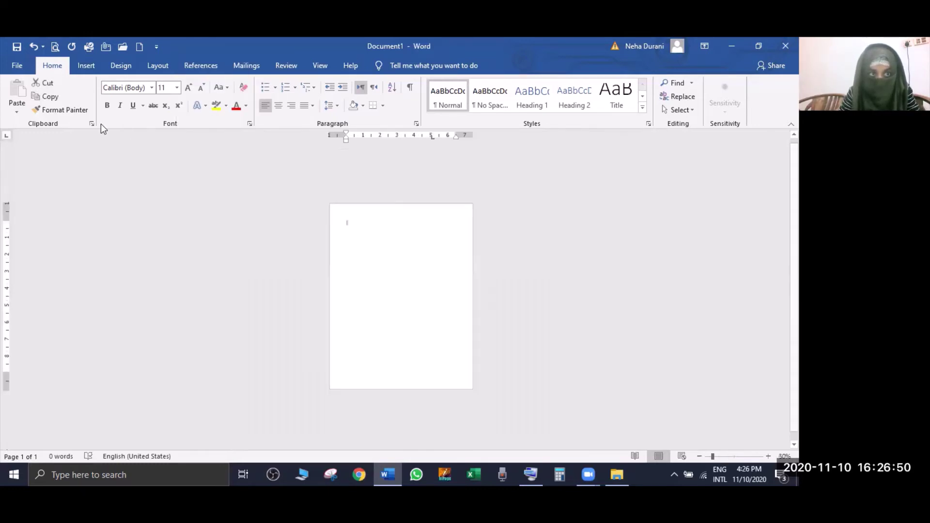
right_click(100, 125)
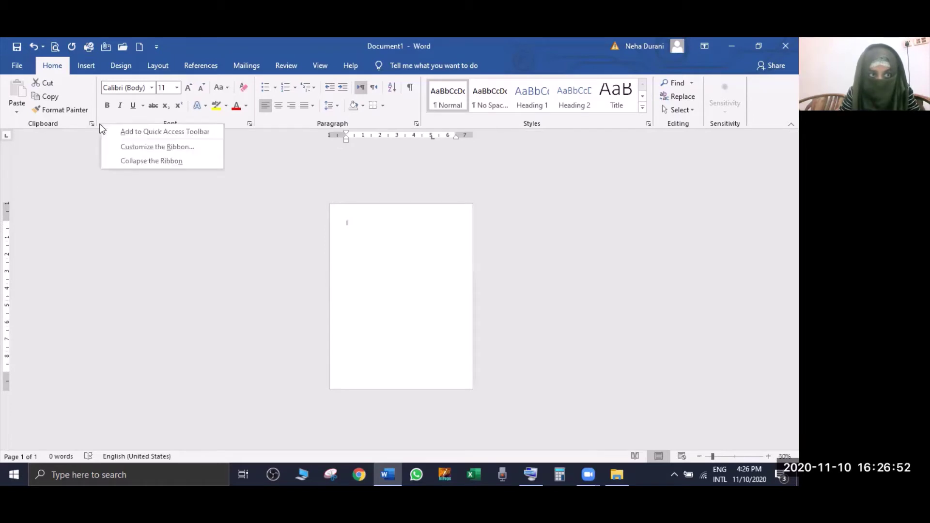
left_click(86, 177)
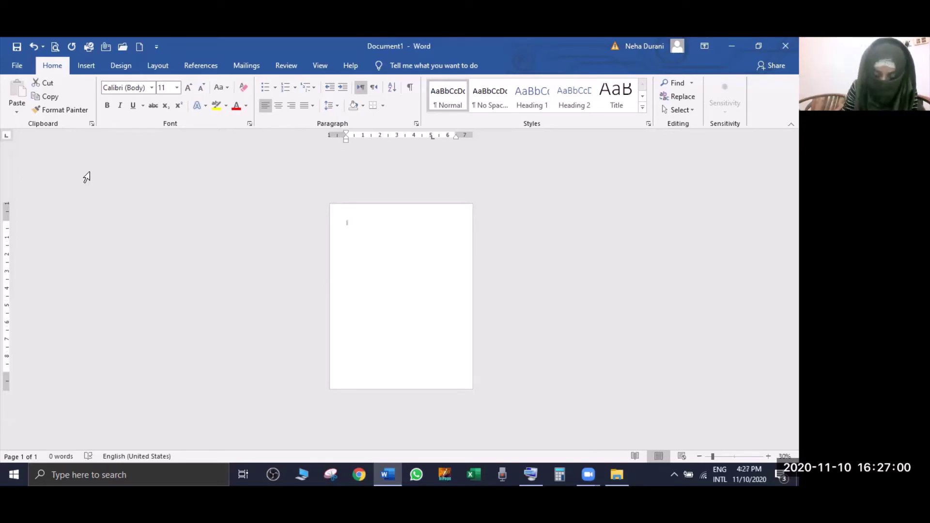
left_click(152, 88)
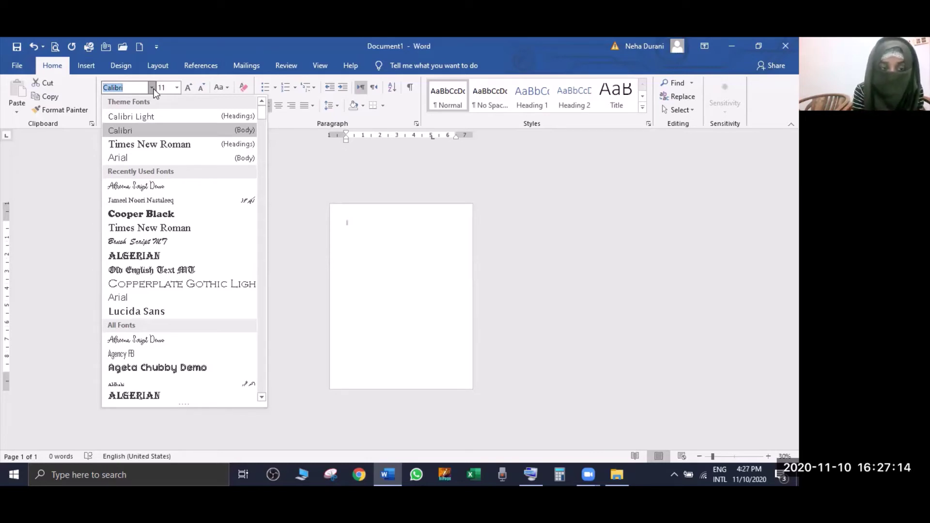
left_click(376, 232)
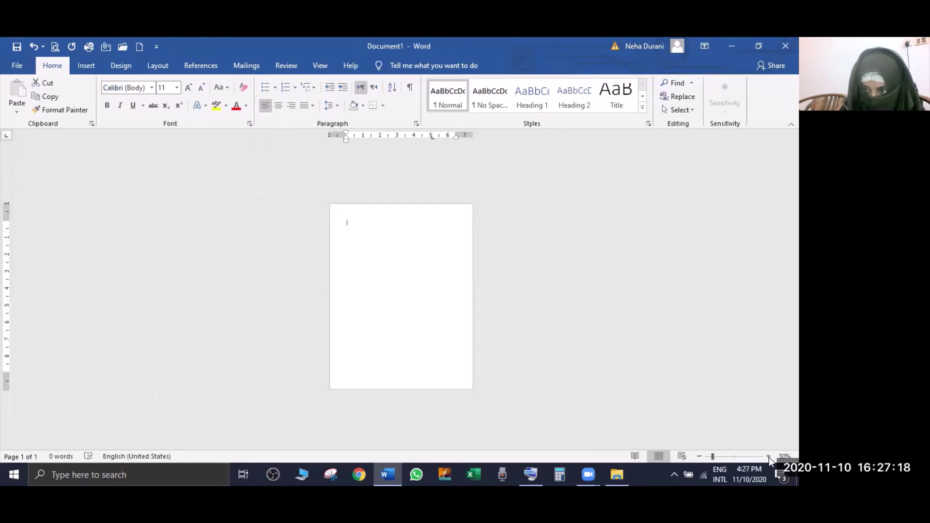
Enlarge the page view from the whole-page overview to 140%
left_click(767, 456)
left_click(767, 456)
left_click(767, 456)
left_click(767, 456)
left_click(767, 456)
left_click(768, 456)
left_click(767, 456)
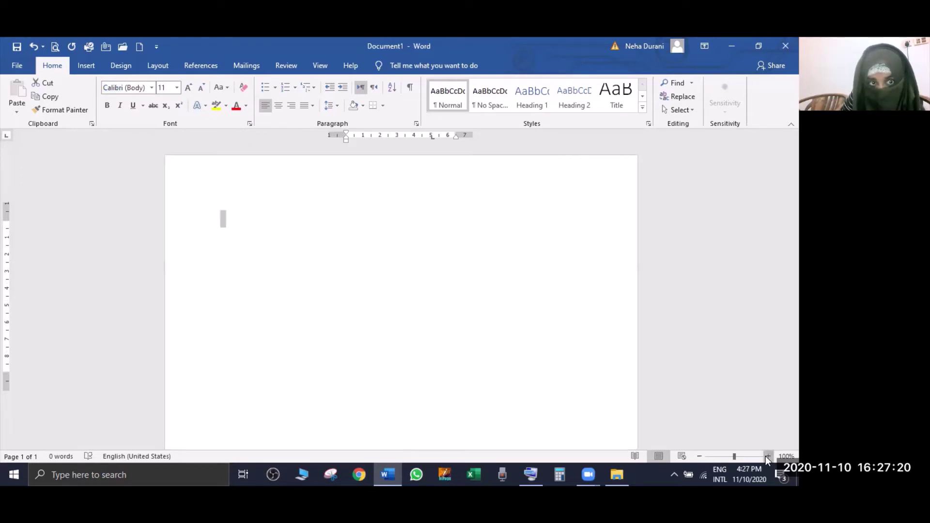
left_click(767, 457)
left_click(767, 456)
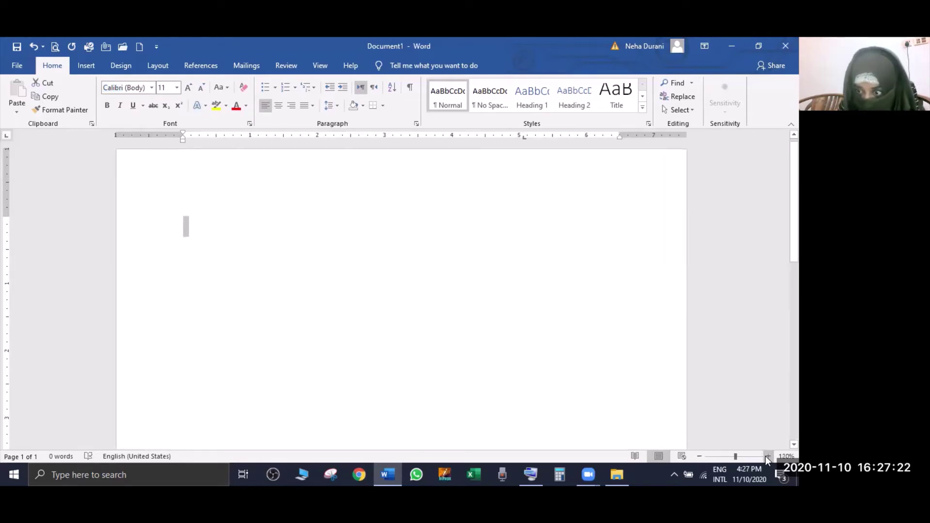
left_click(768, 456)
left_click(767, 456)
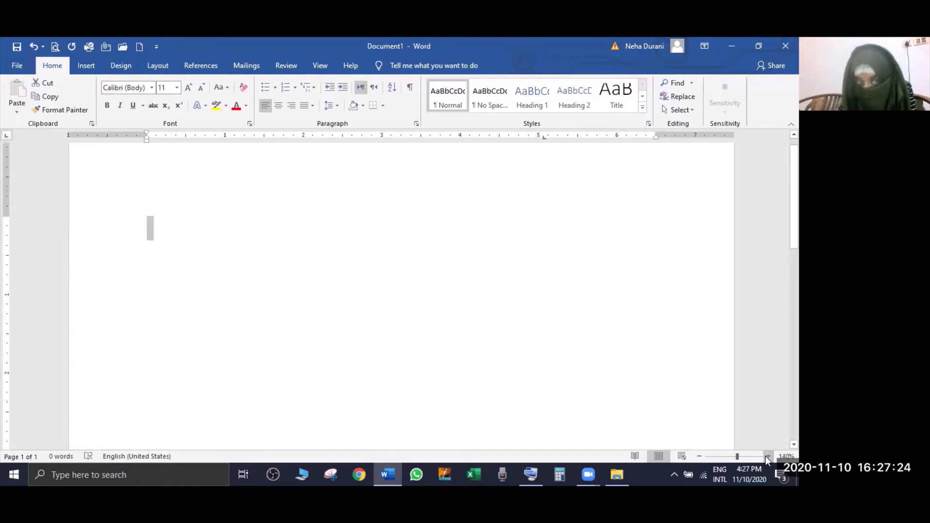
Enter the sample text "My tutor" on the first line of the blank page
left_click(152, 88)
left_click(152, 88)
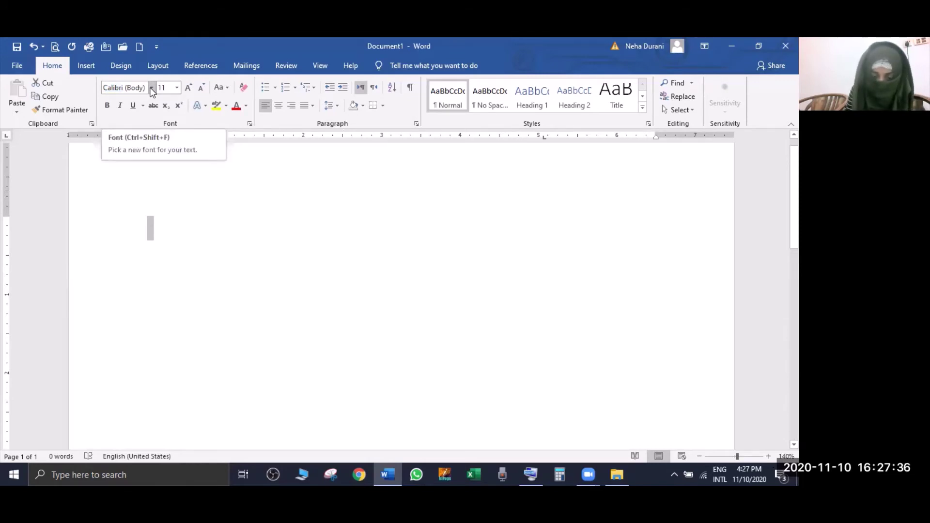
type("my tuto")
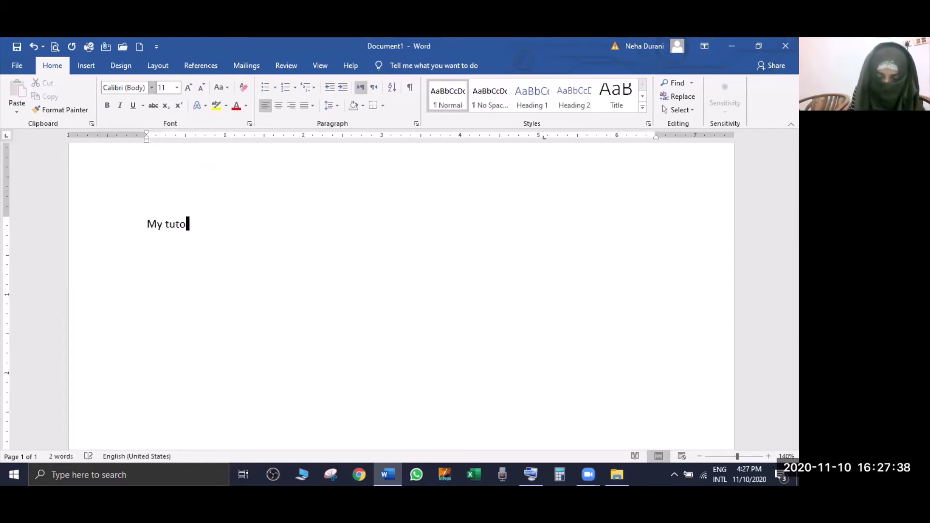
type("r")
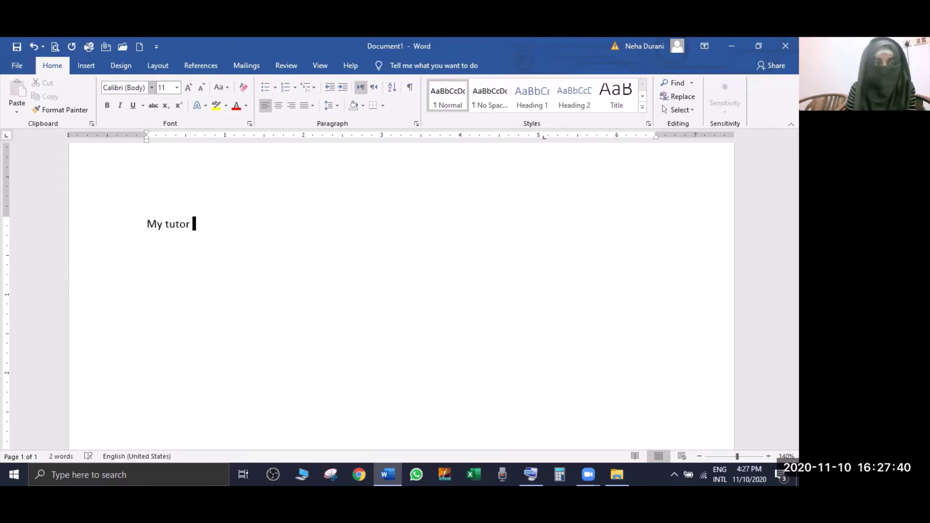
Set the font of the "My tutor" text to Times New Roman
left_click(136, 224)
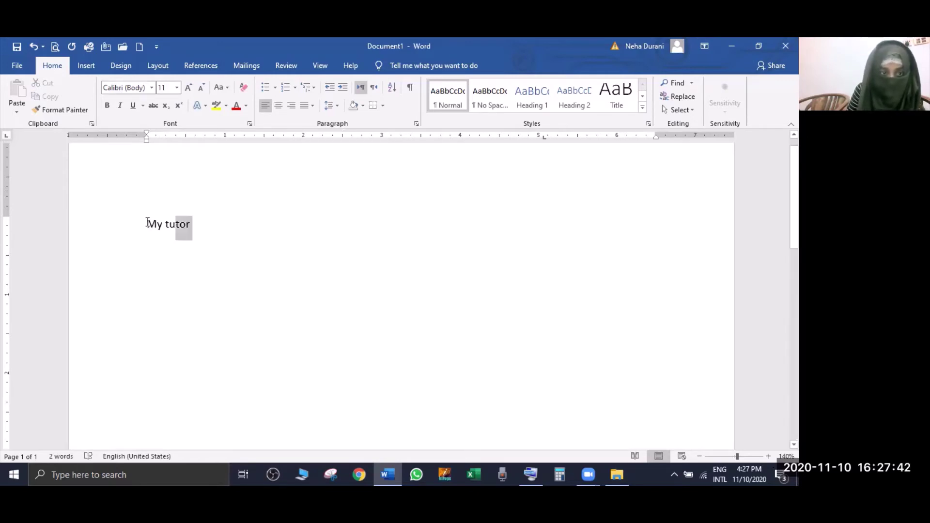
left_click(152, 88)
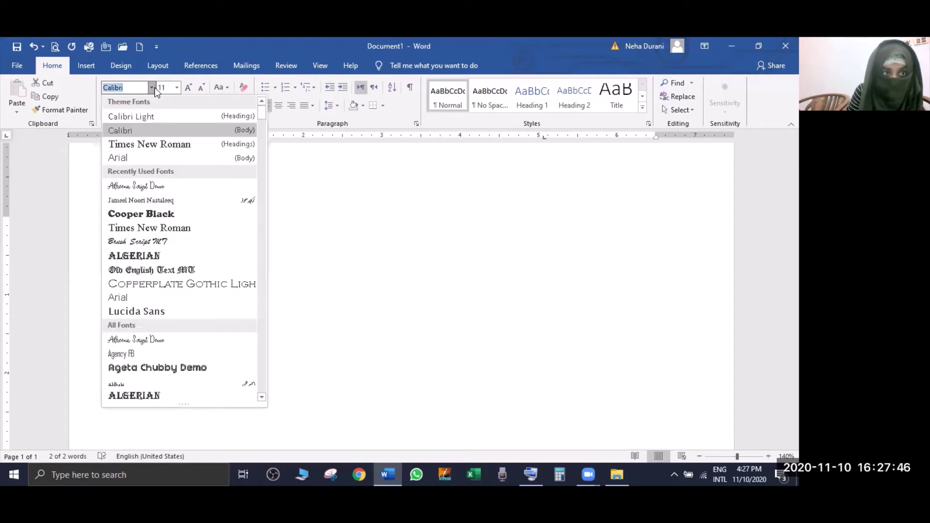
left_click(156, 145)
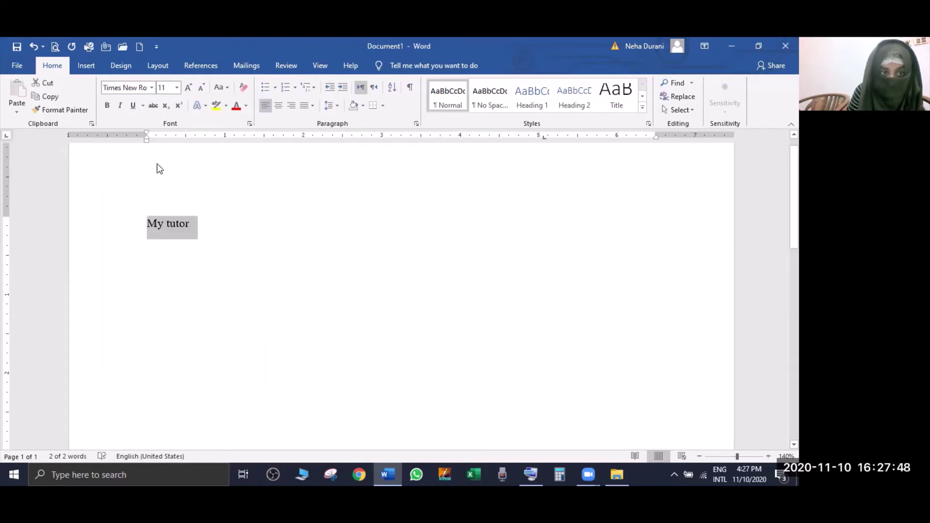
left_click(210, 236)
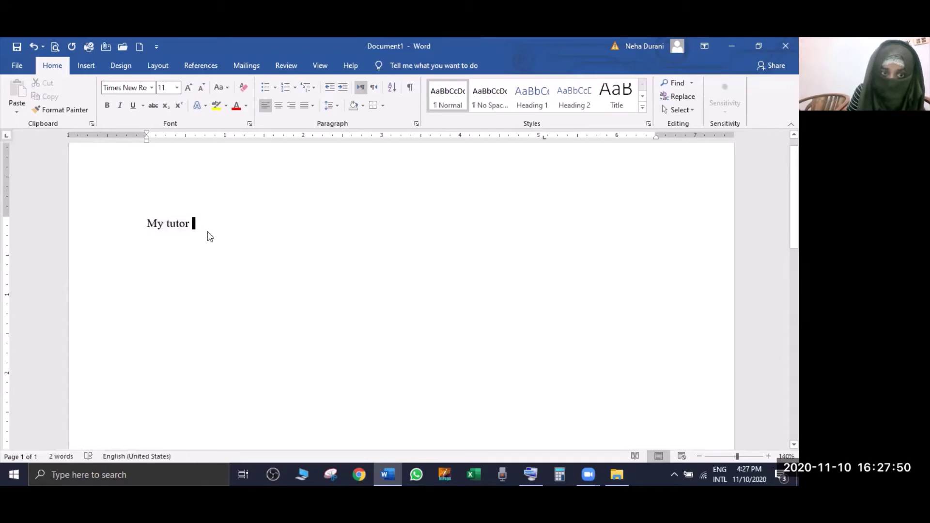
Set the font size of all the text to 48
key("ctrl+a")
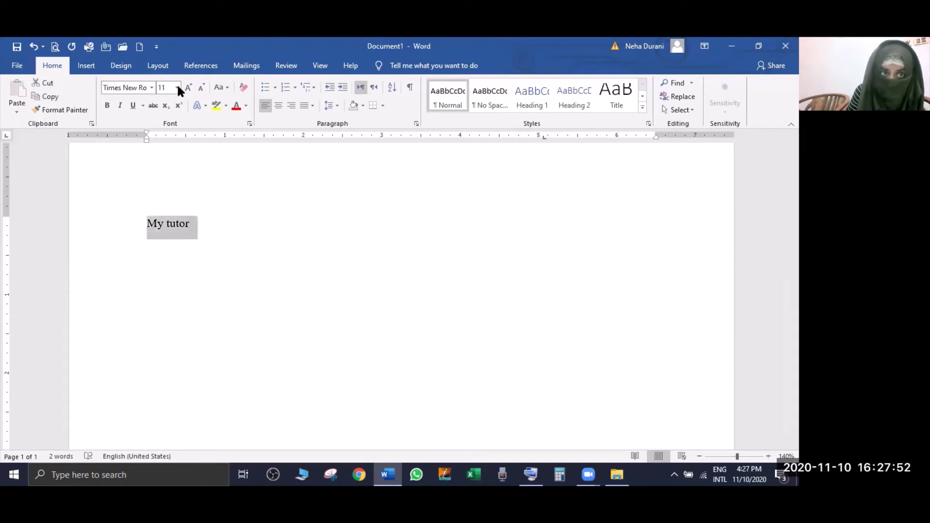
left_click(177, 88)
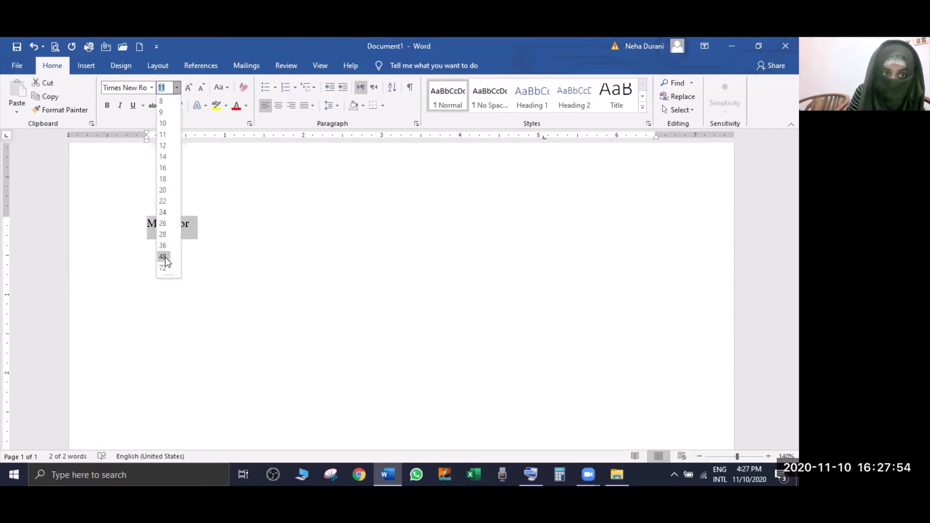
left_click(164, 257)
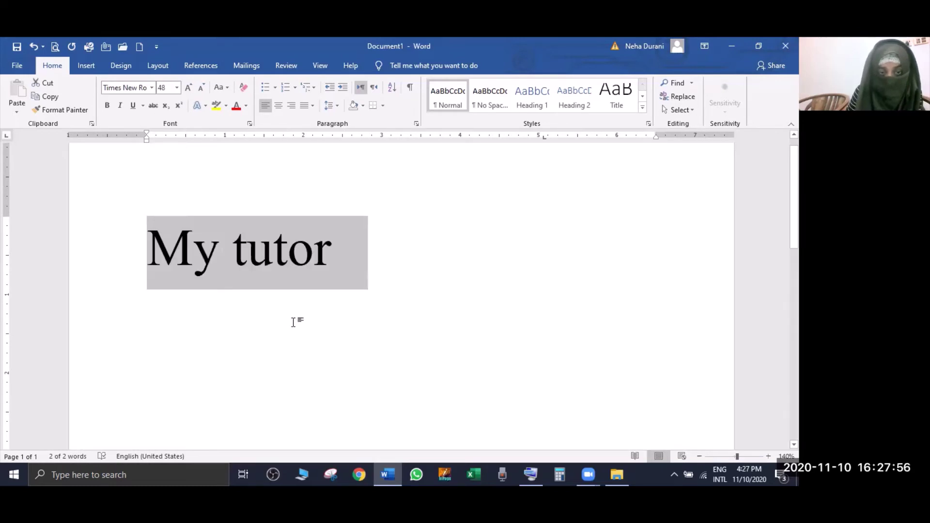
left_click(293, 322)
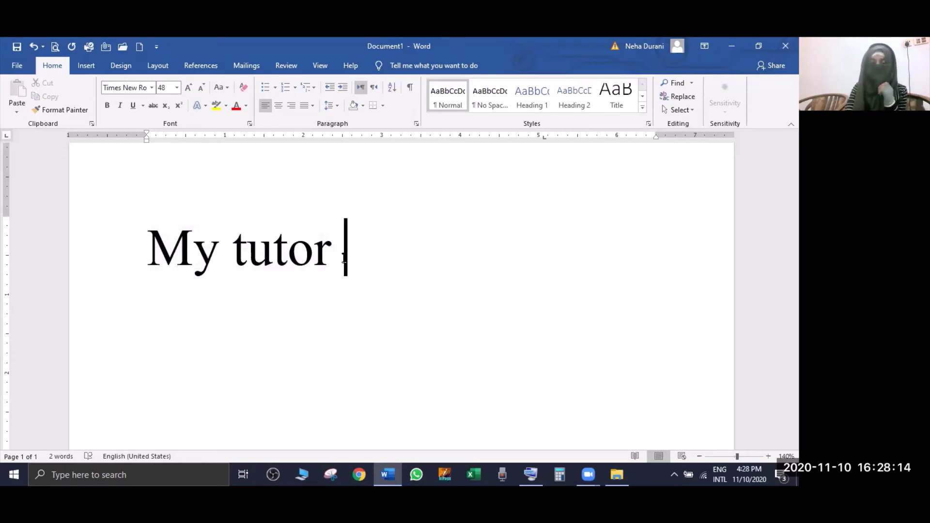
Change the font of the first "My tutor" line to Calibri Light
left_click(132, 226)
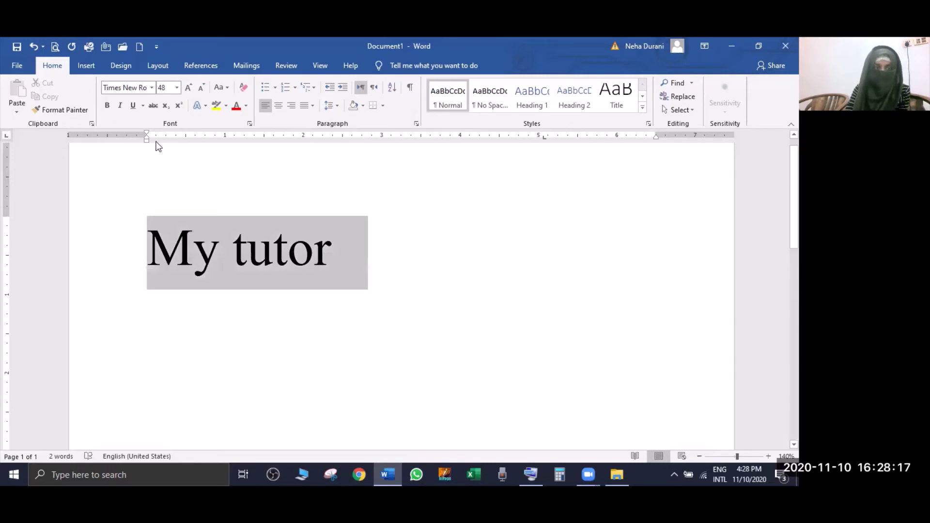
left_click(153, 88)
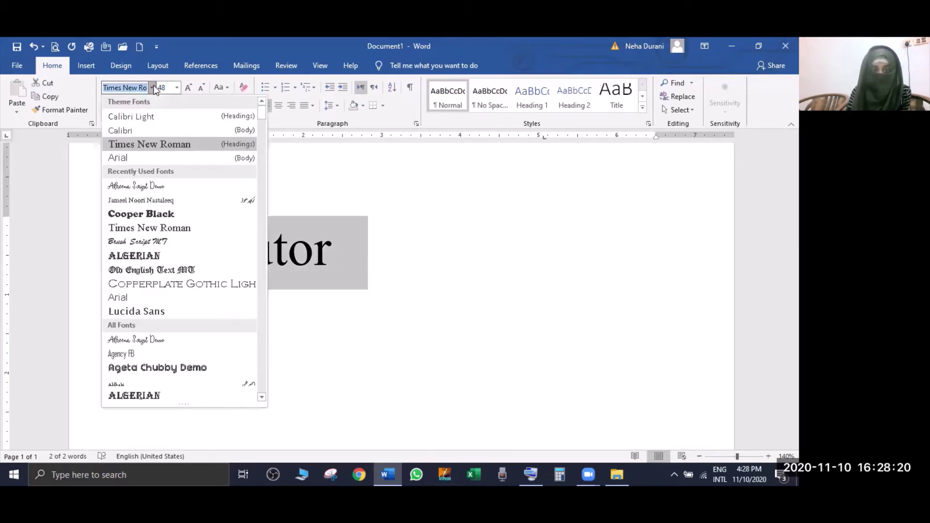
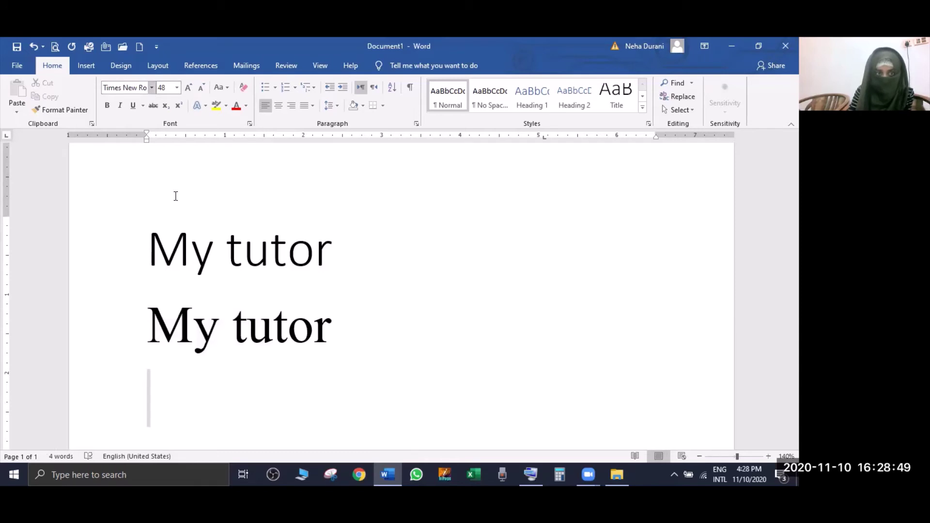
Add a third line reading "My tutor" below the Times New Roman line
type("m")
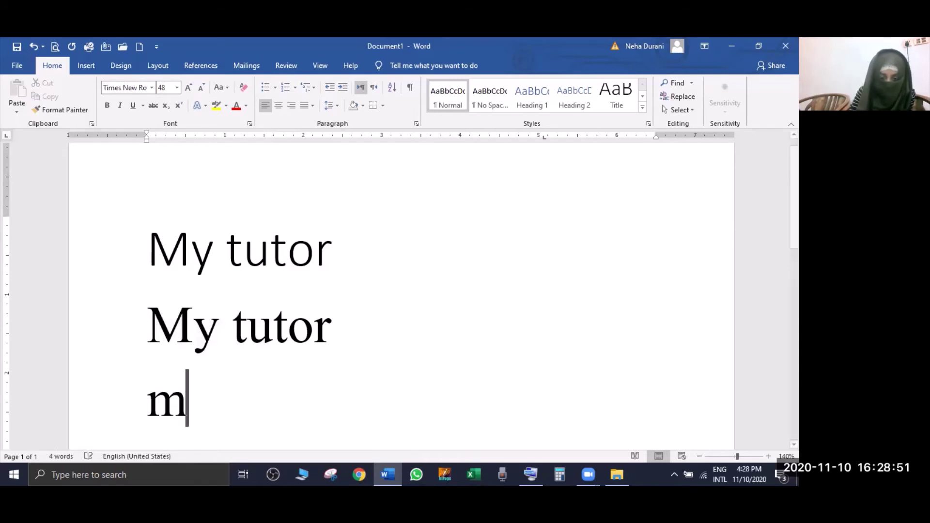
type("y tut")
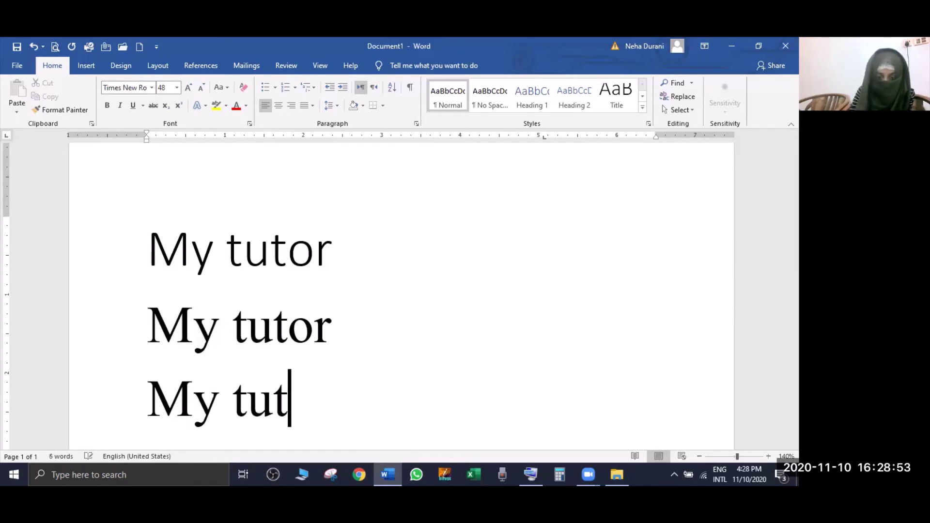
type("or")
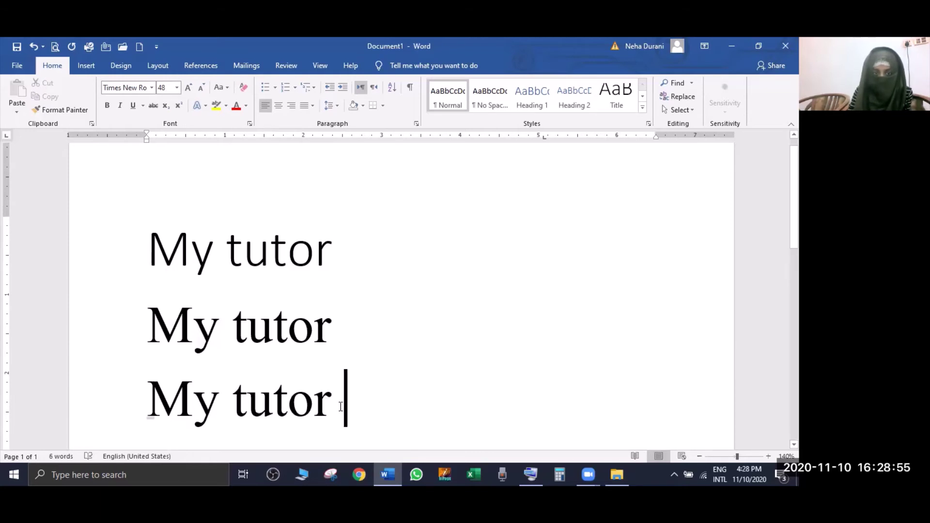
Apply the Adreena Script Demo font to the third "My tutor" line
left_click(149, 400)
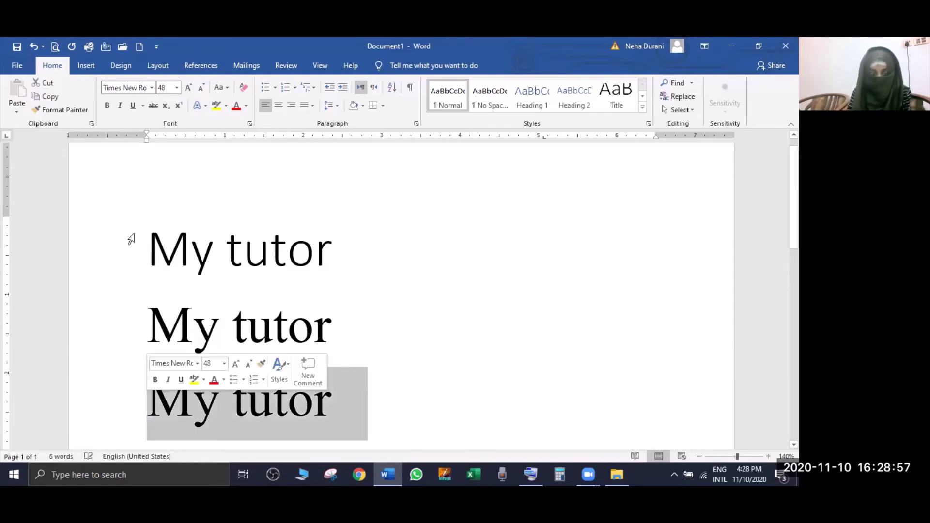
left_click(152, 88)
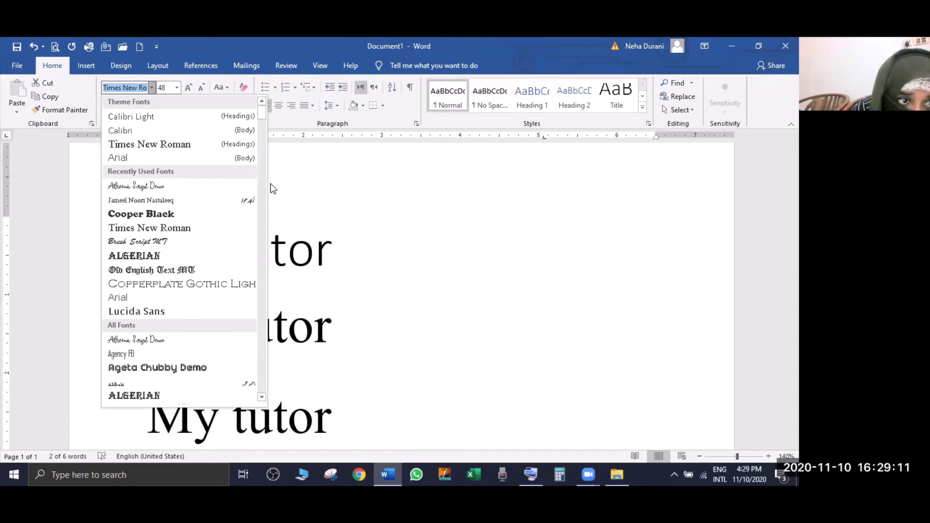
left_click(198, 182)
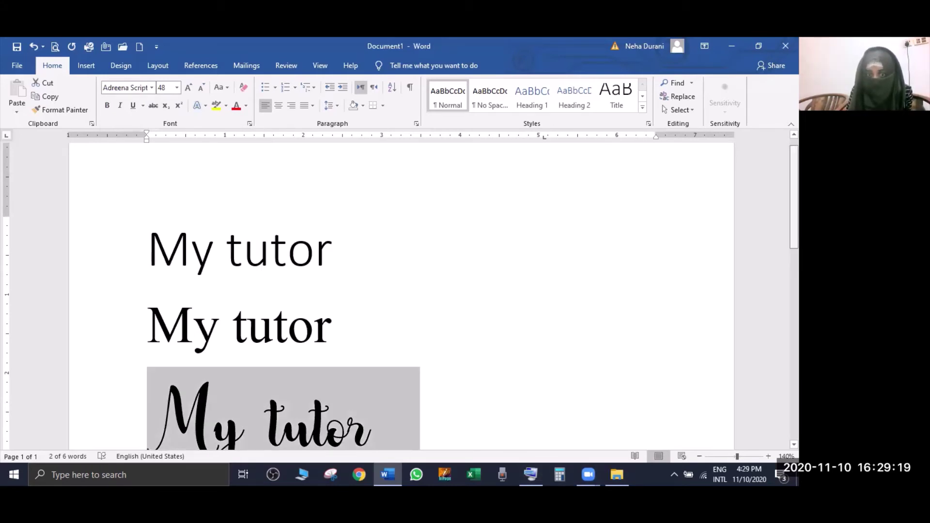
scroll(441, 342, "down", 2)
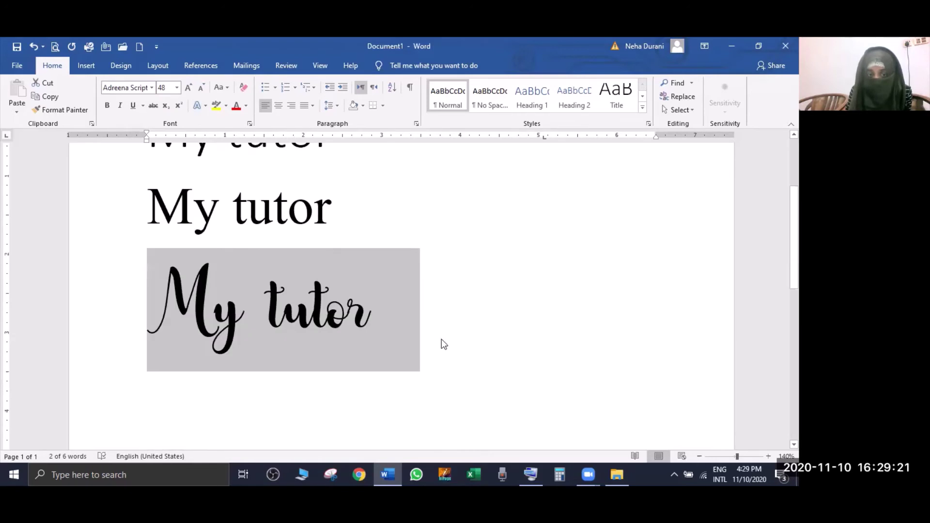
left_click(442, 340)
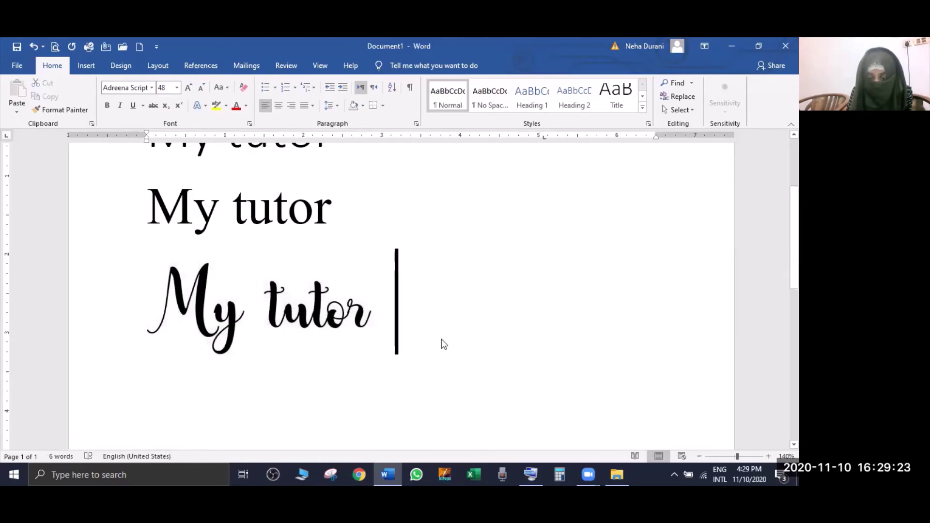
Add a second sample, "my tutor", after a gap on the first line, with a space between the two words
key("Up")
key("Up")
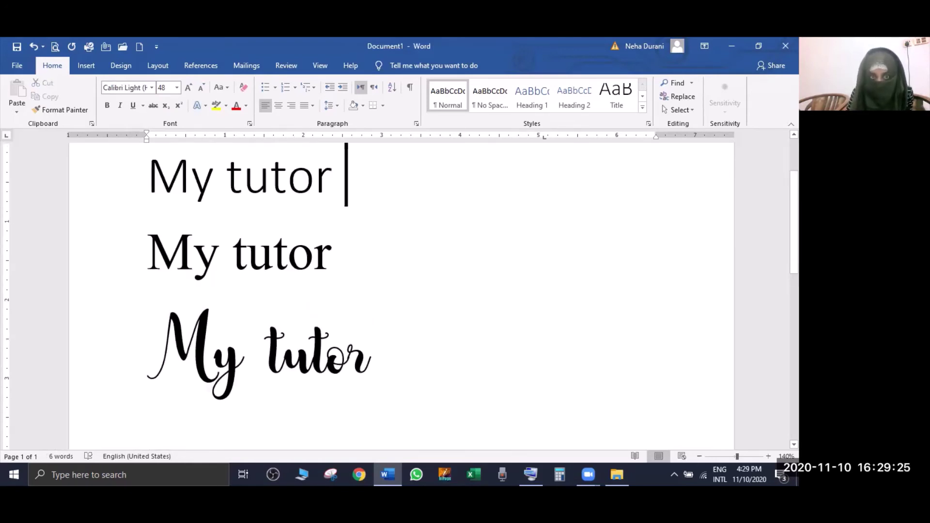
type("my")
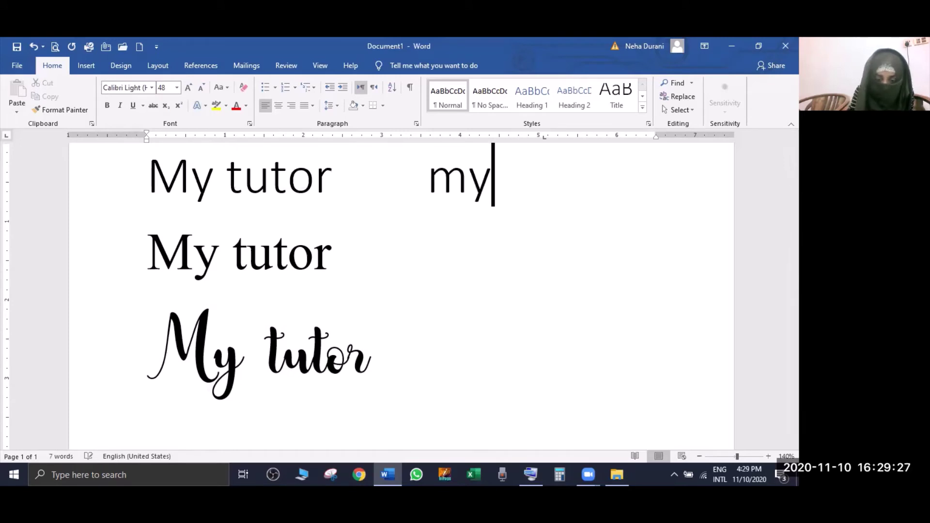
type("tutor")
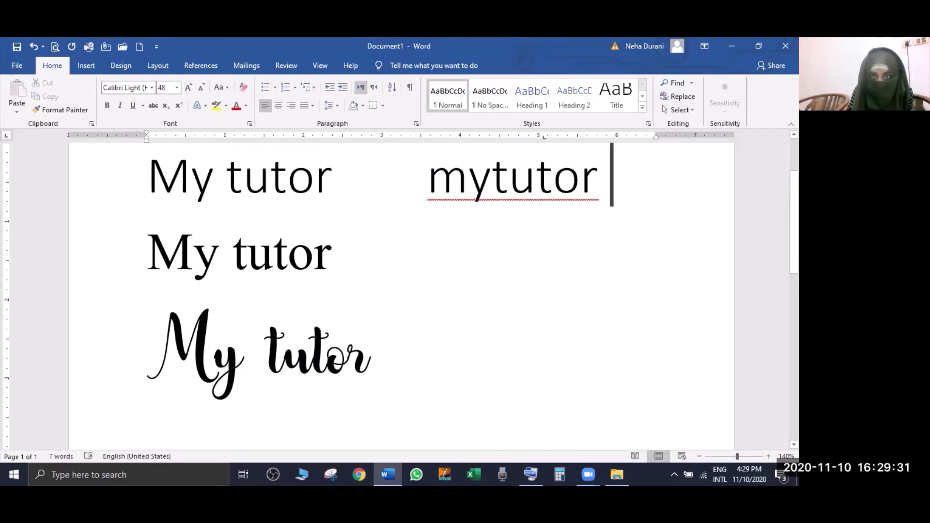
left_click(491, 179)
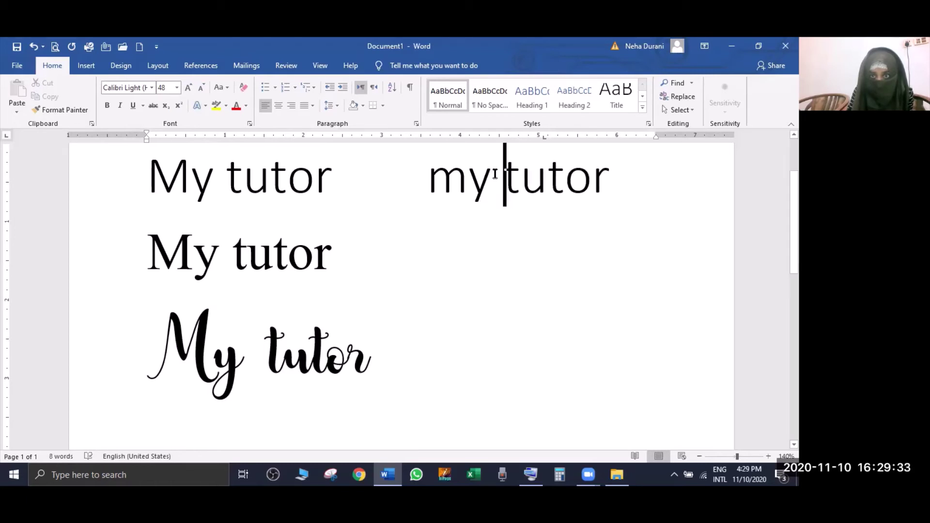
Set the second sample on the first line to Cooper Black and narrow the gap before it so it fits on one line
triple_click(449, 178)
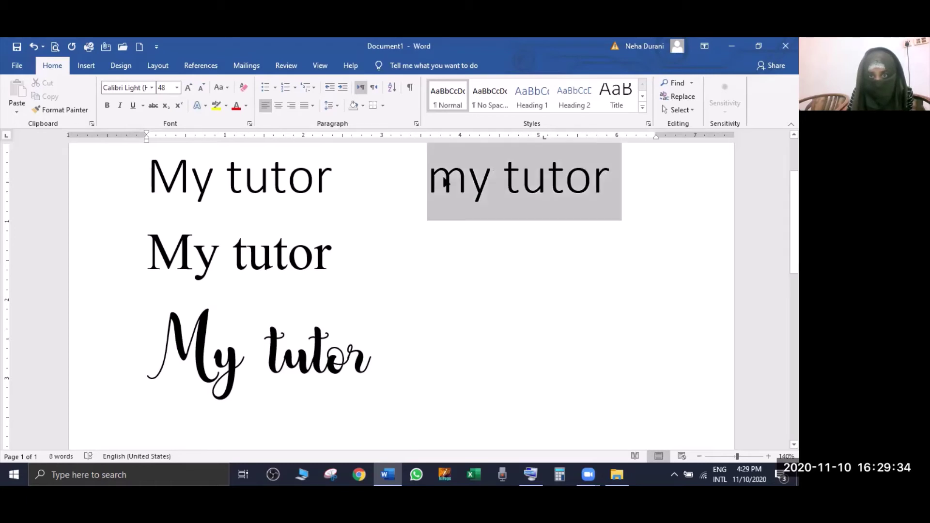
left_click(152, 89)
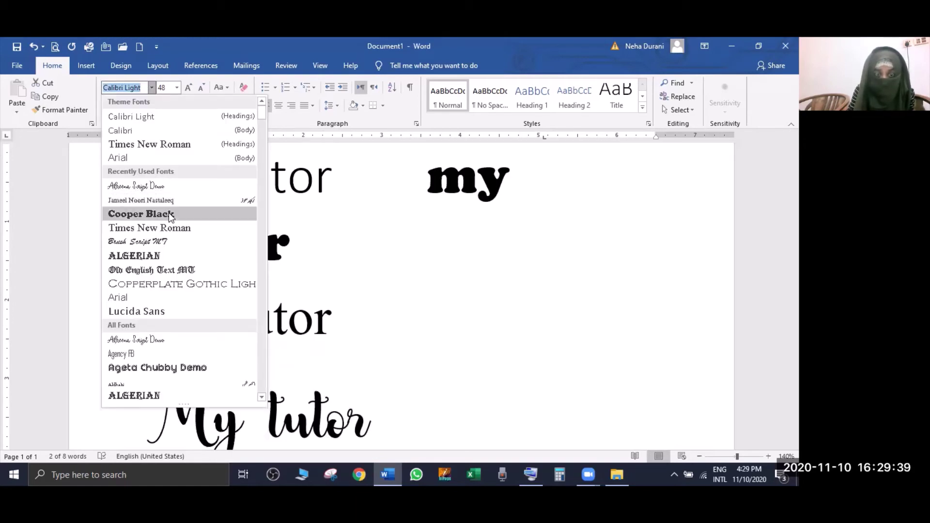
left_click(169, 213)
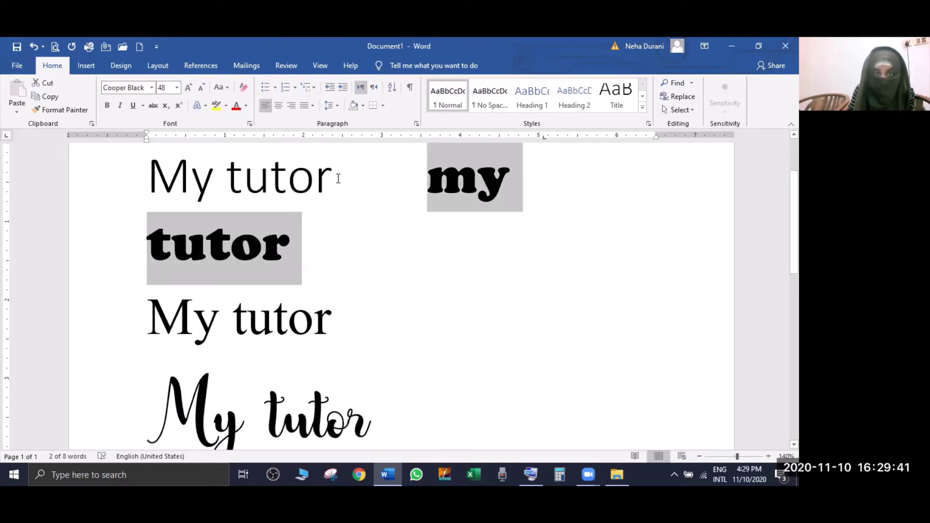
left_click(426, 174)
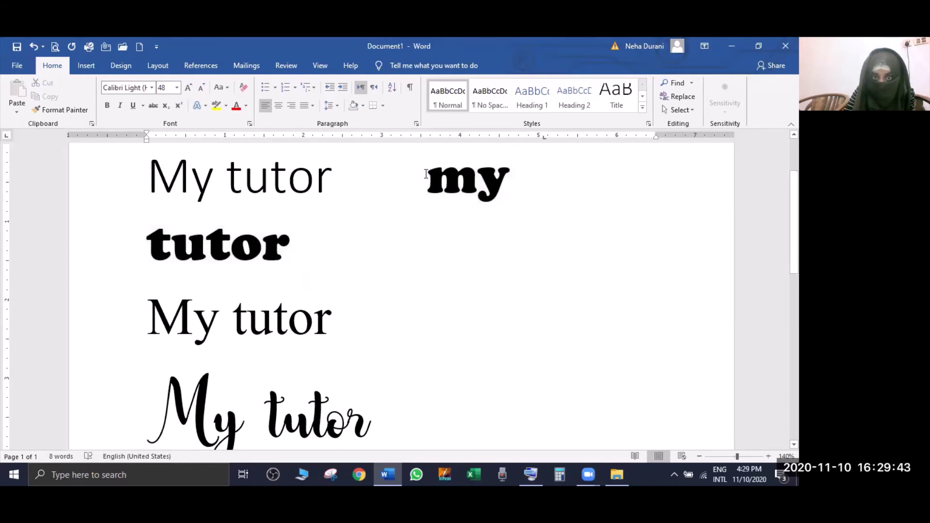
key("BackSpace")
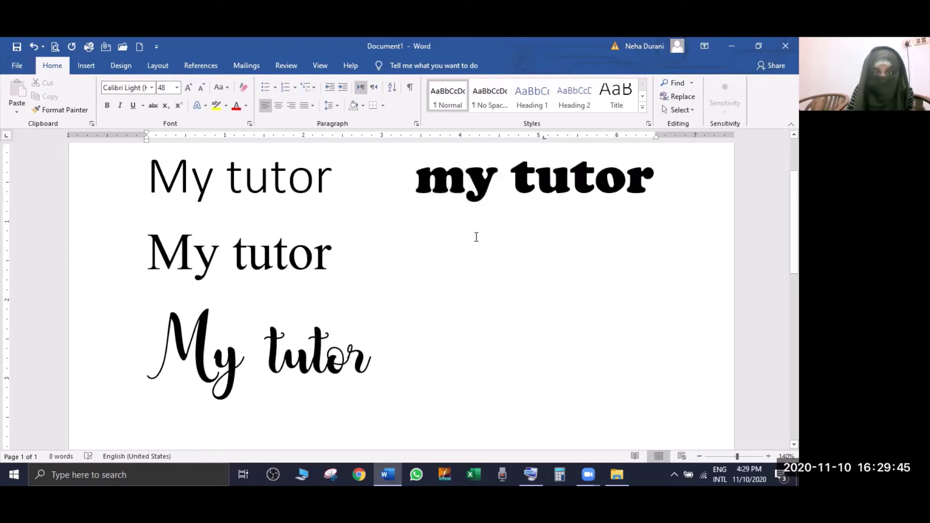
Add a second sample, "my tutor", after a gap on the Times New Roman line
key("Down")
type("m")
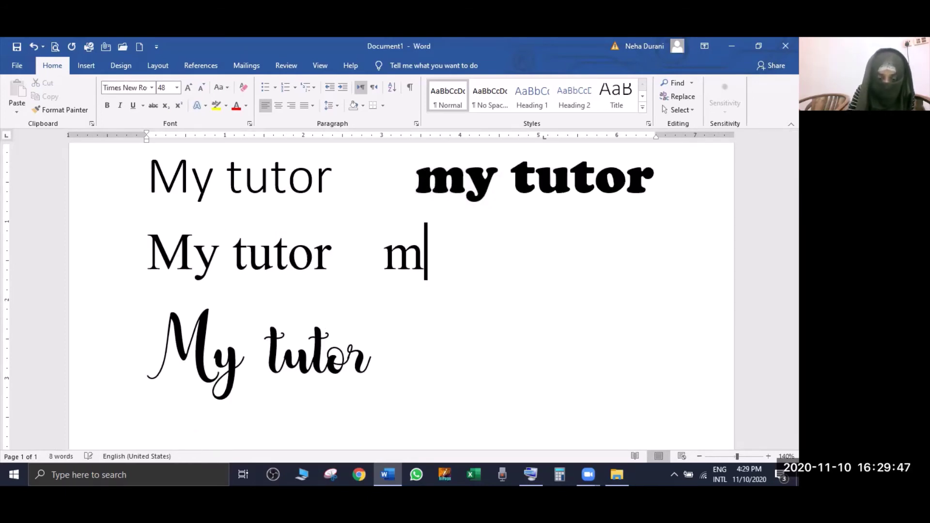
type("y tutor")
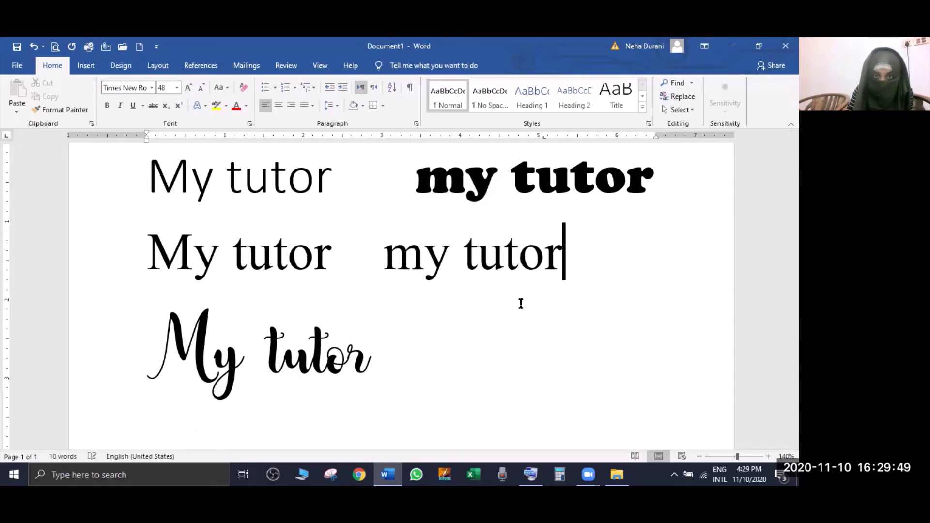
Apply the Algerian font to the second sample, "my tutor", on the second line
key("ctrl+shift+Left")
key("ctrl+shift+Left")
key("ctrl+shift+Left")
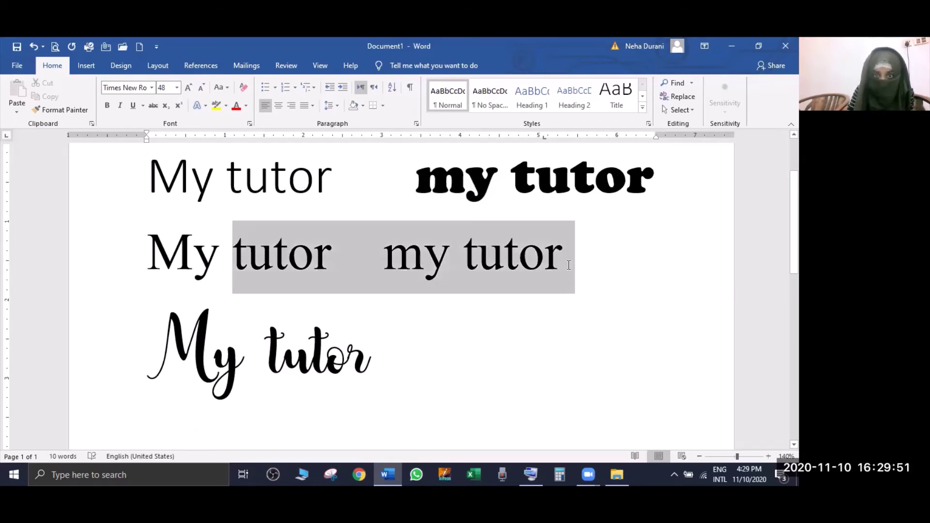
key("shift+Left")
key("shift+Left")
key("shift+Left")
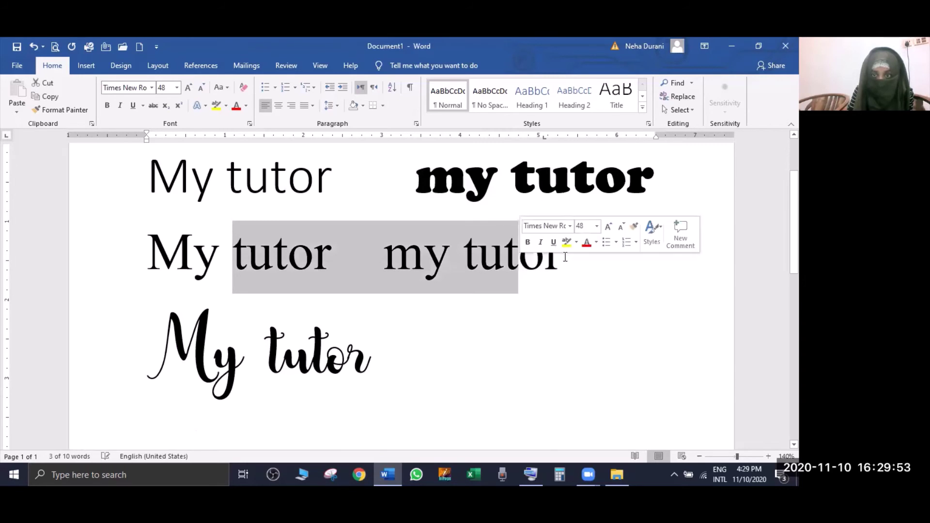
left_click(565, 257)
left_click(387, 257, "shift")
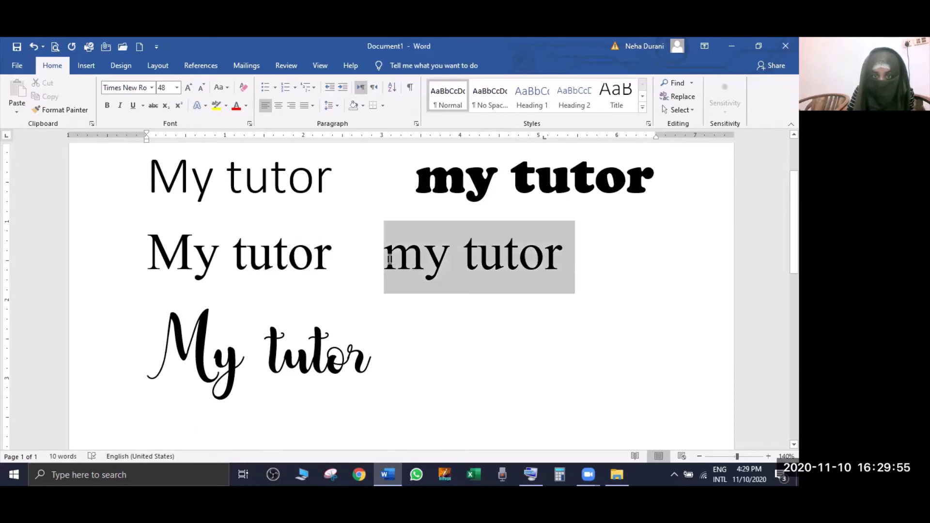
left_click(152, 88)
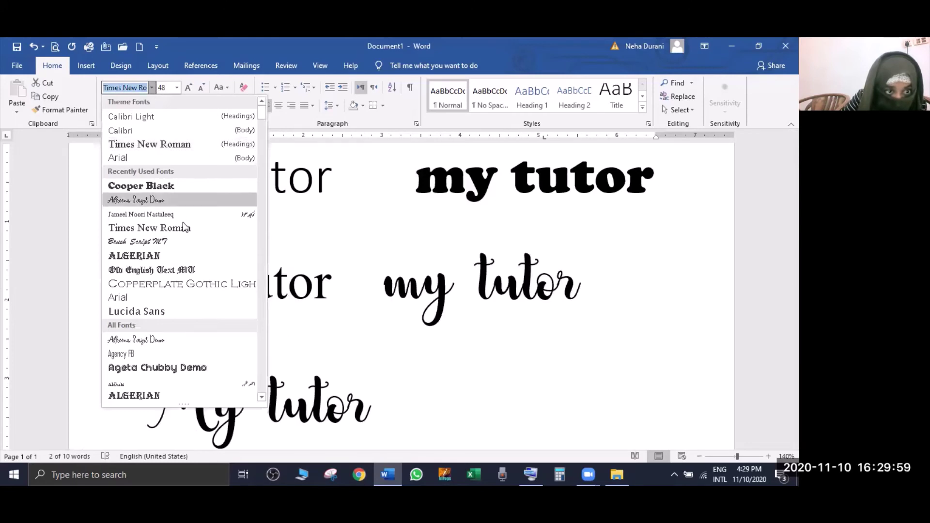
left_click(207, 255)
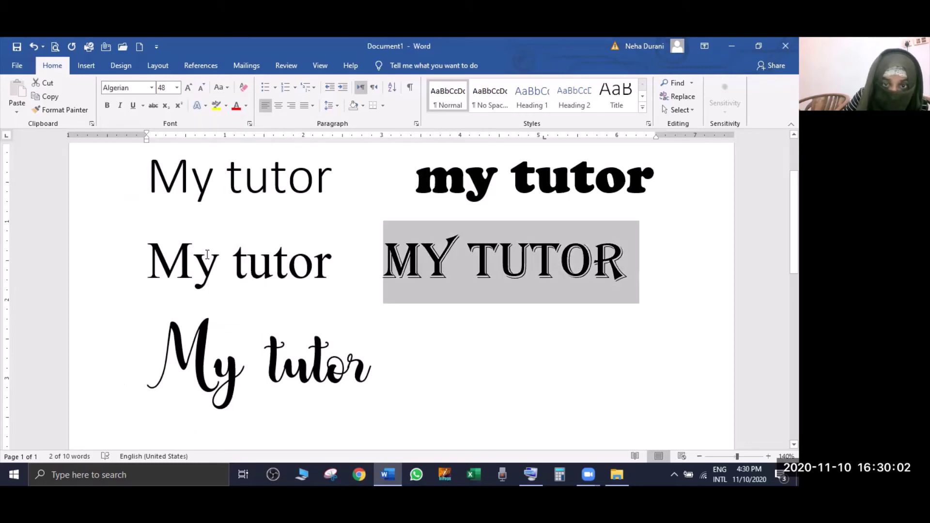
Adjust the gap before the Algerian sample so that it fits on the second line
left_click(366, 274)
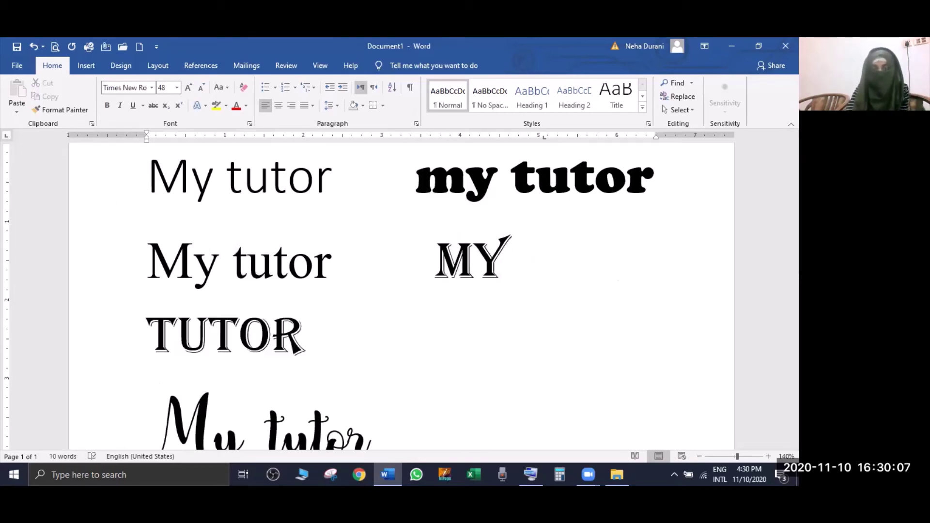
key("BackSpace")
key("BackSpace")
key("BackSpace")
key("BackSpace")
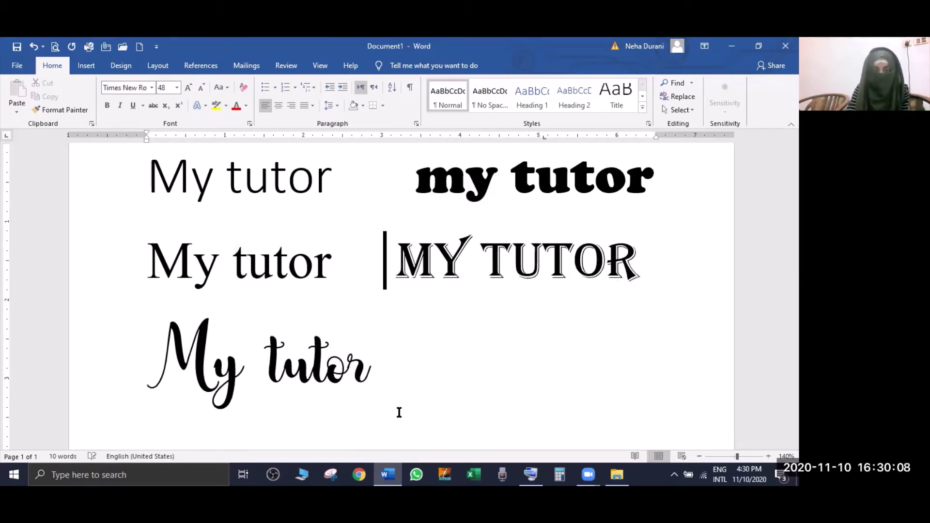
Add a second sample, "my tutor", after a gap on the Adreena Script Demo line
left_click(385, 384)
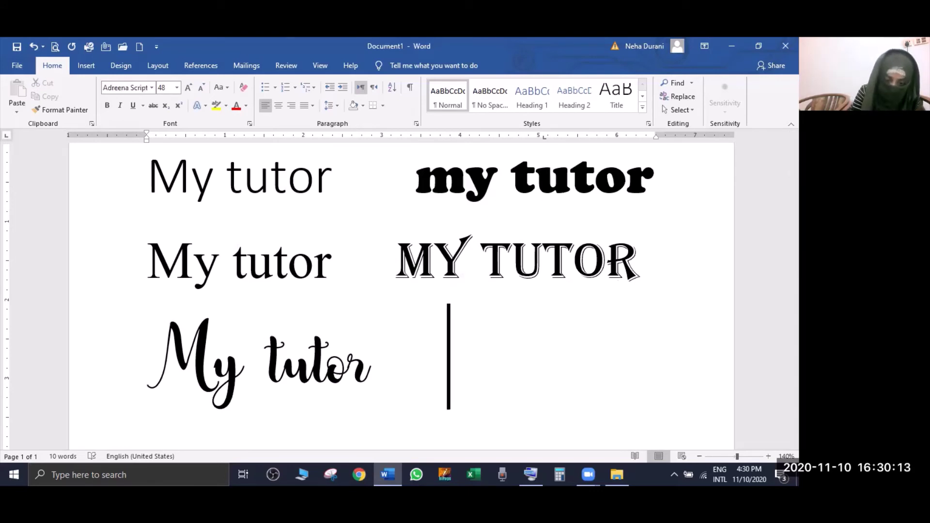
type("my tut")
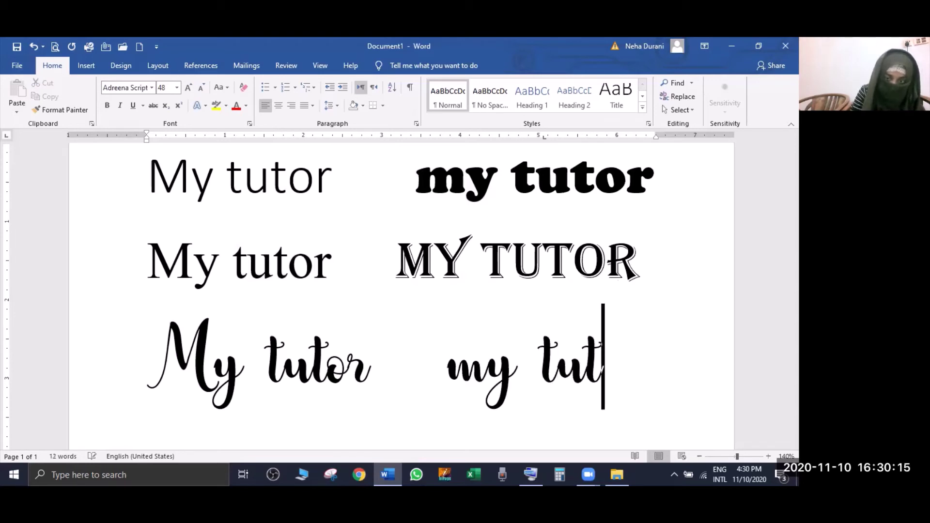
type("or")
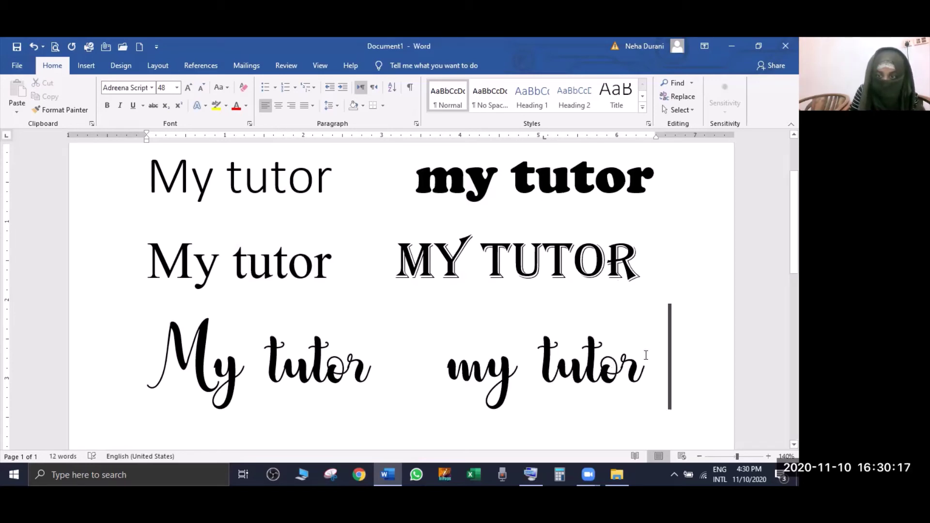
Apply the Brush Script MT font to the second sample on the third line
left_click(461, 351, "shift")
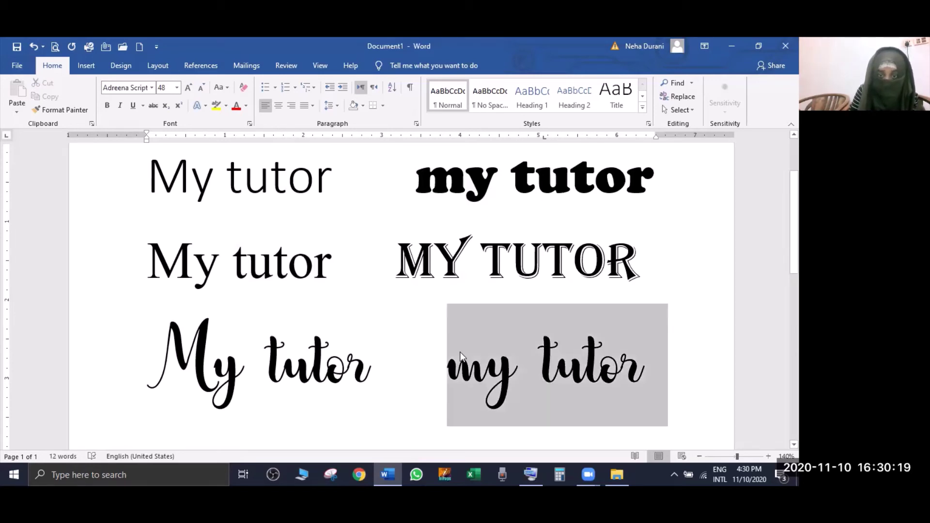
left_click(153, 88)
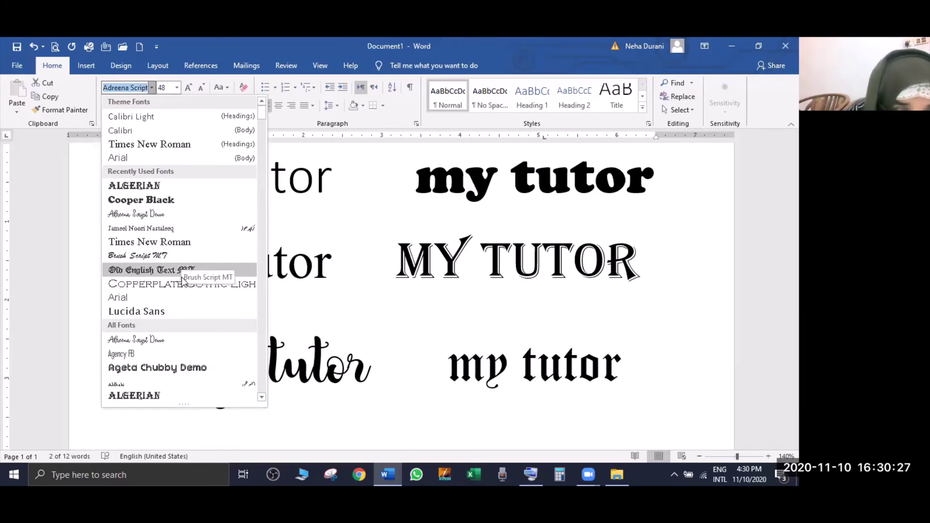
left_click(179, 256)
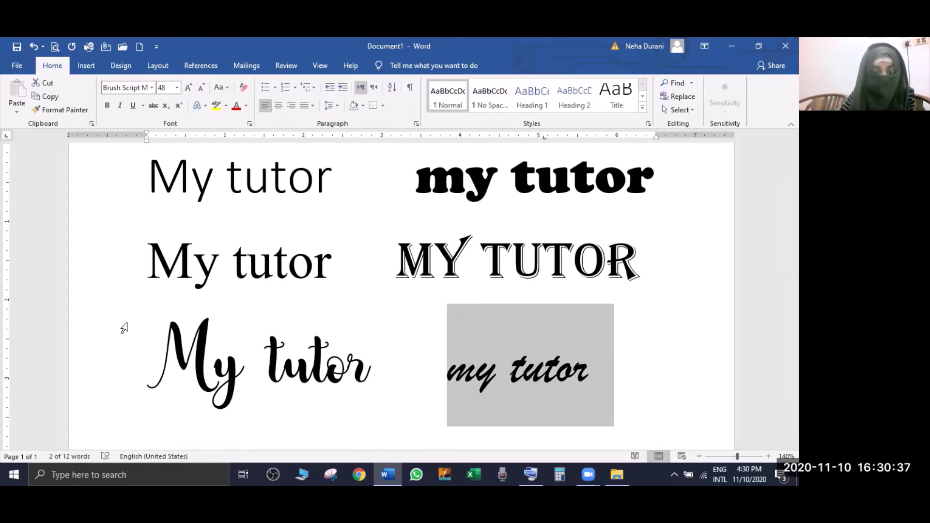
left_click(617, 351)
Zoom out to 50% and back in to 80% to view all the font samples from the page's upper edge
left_click(699, 458)
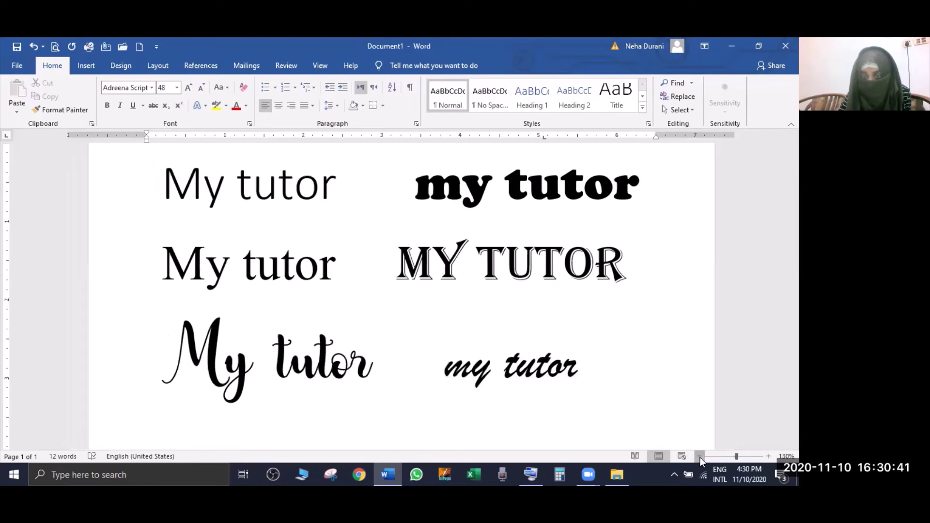
left_click(700, 458)
left_click(699, 457)
left_click(699, 457)
left_click(699, 457)
left_click(699, 457)
left_click(700, 457)
left_click(699, 457)
left_click(700, 457)
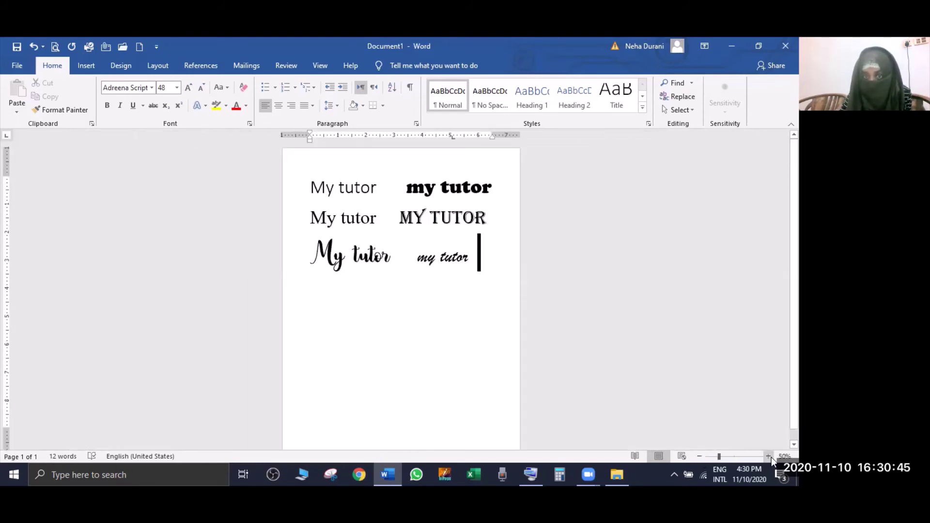
left_click(771, 457)
left_click(771, 457)
left_click(771, 457)
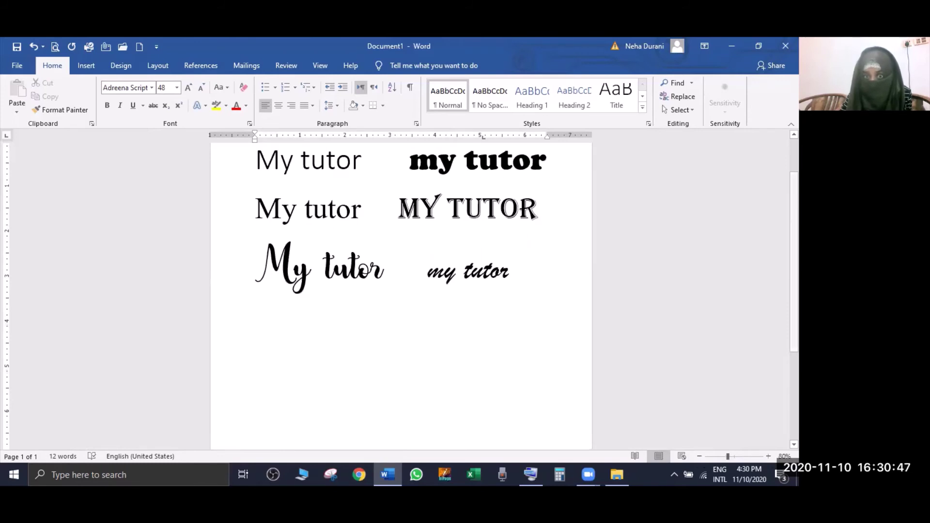
scroll(50, 216, "up", 2)
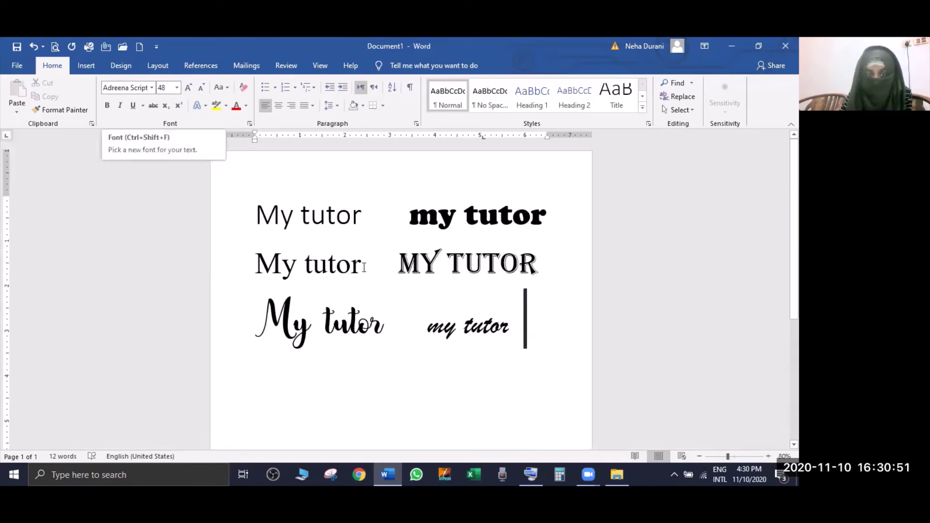
Make the Times New Roman "My tutor" sample bold, italic and underlined
left_click(255, 257)
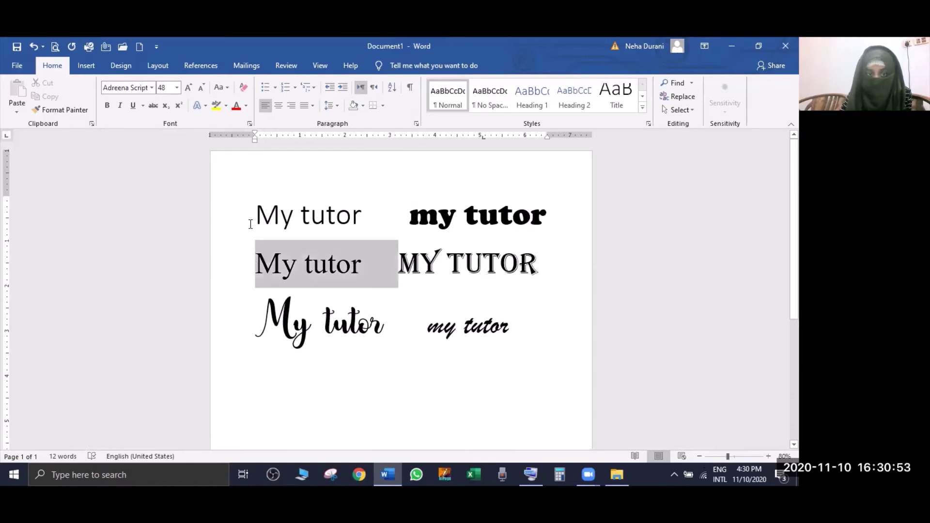
left_click(107, 105)
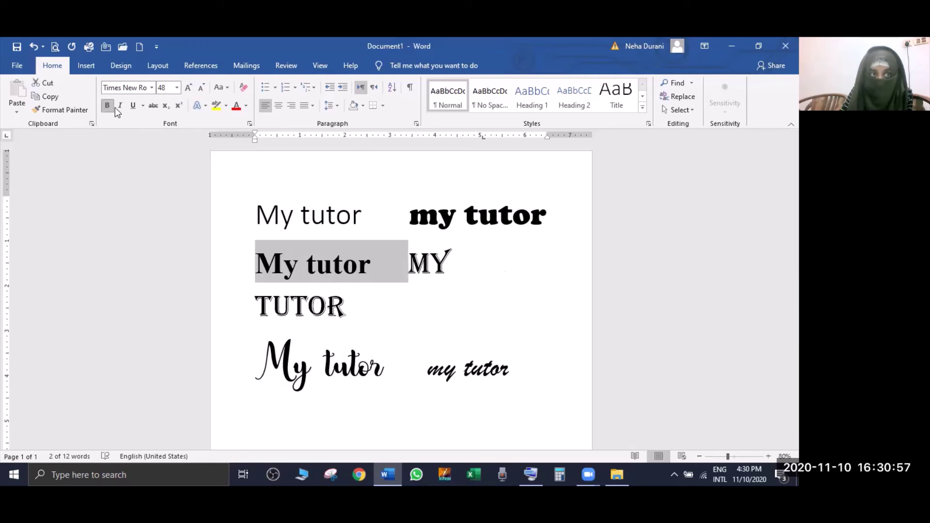
left_click(120, 106)
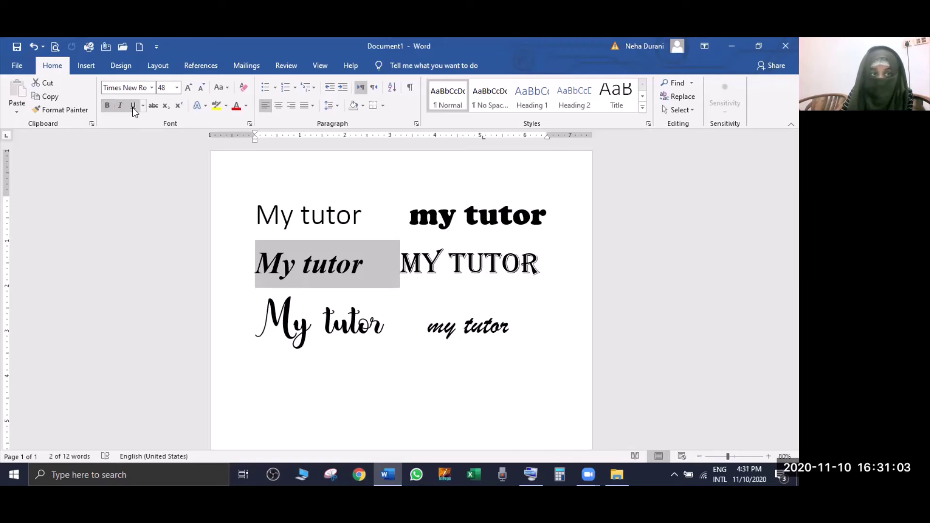
left_click(132, 106)
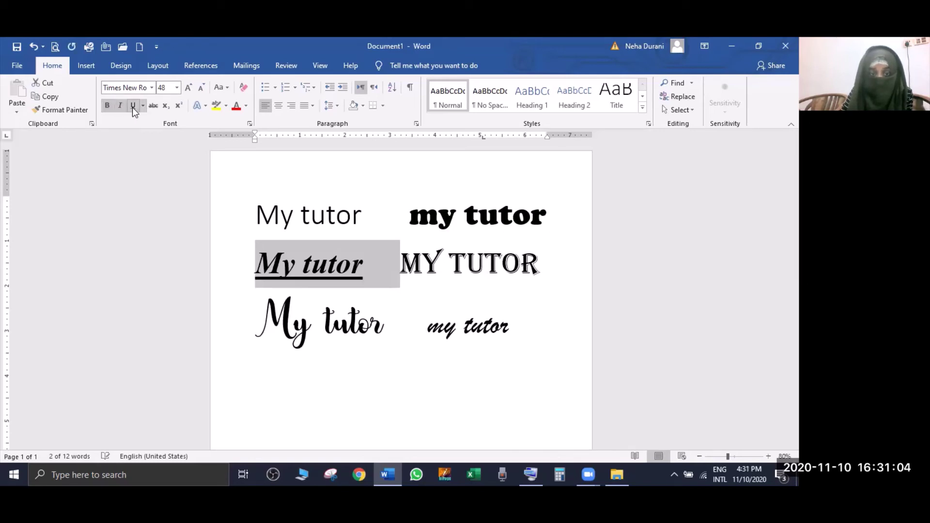
left_click(367, 228)
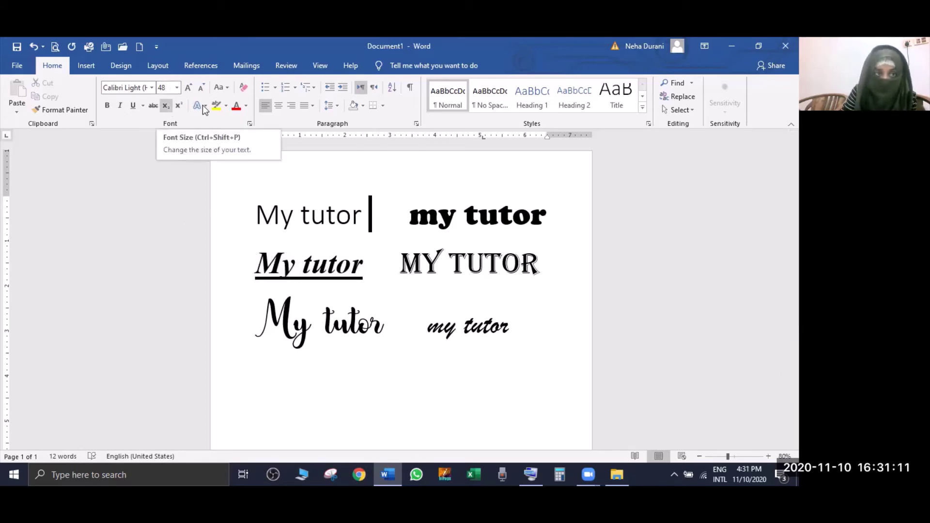
Set the font size of the Calibri Light "My tutor" sample on the first line to 12
left_click(176, 89)
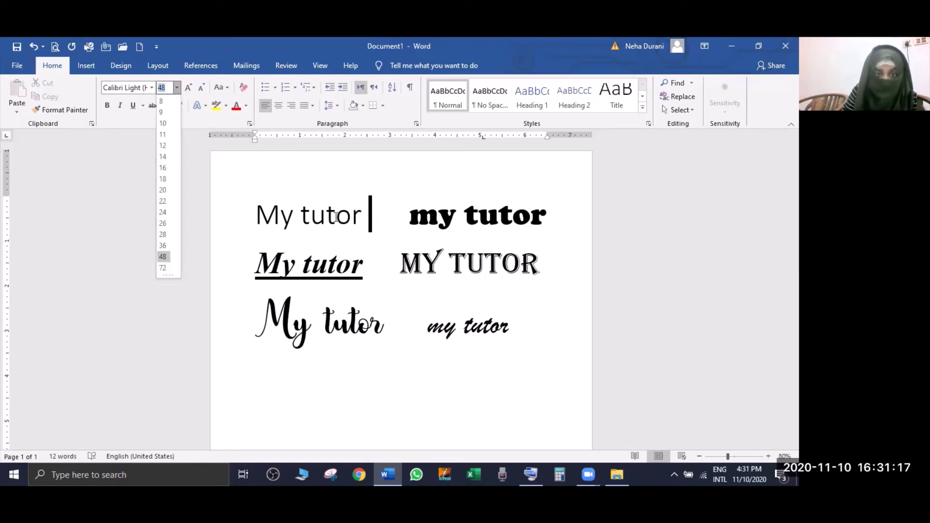
left_click(321, 217)
left_click_drag(360, 218, 264, 226)
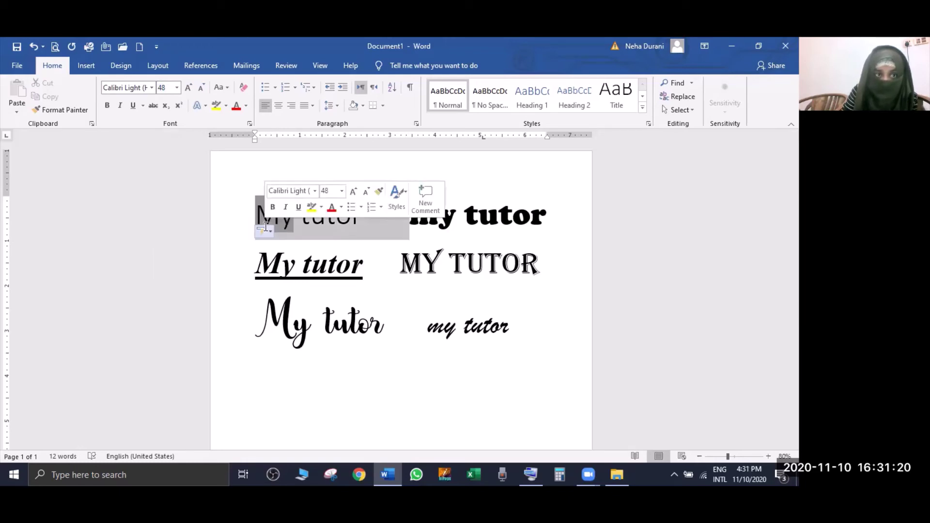
left_click(177, 88)
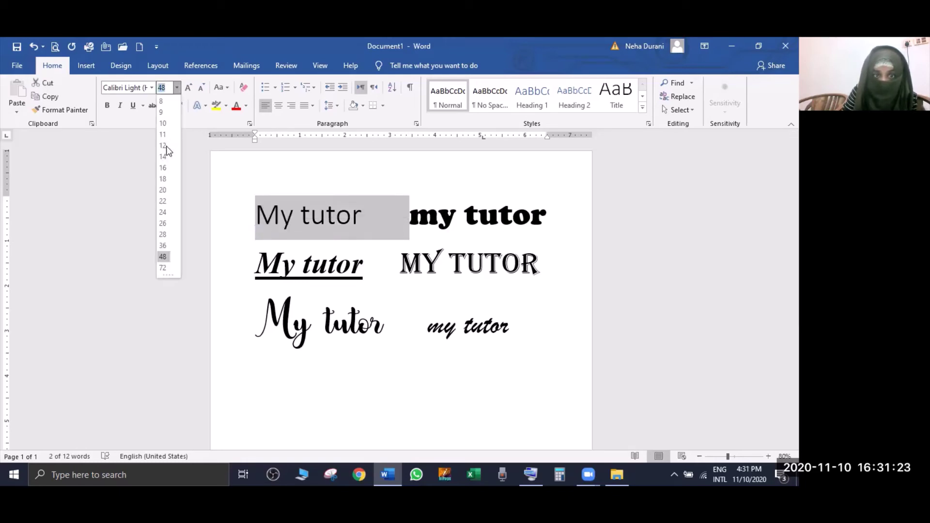
left_click(165, 145)
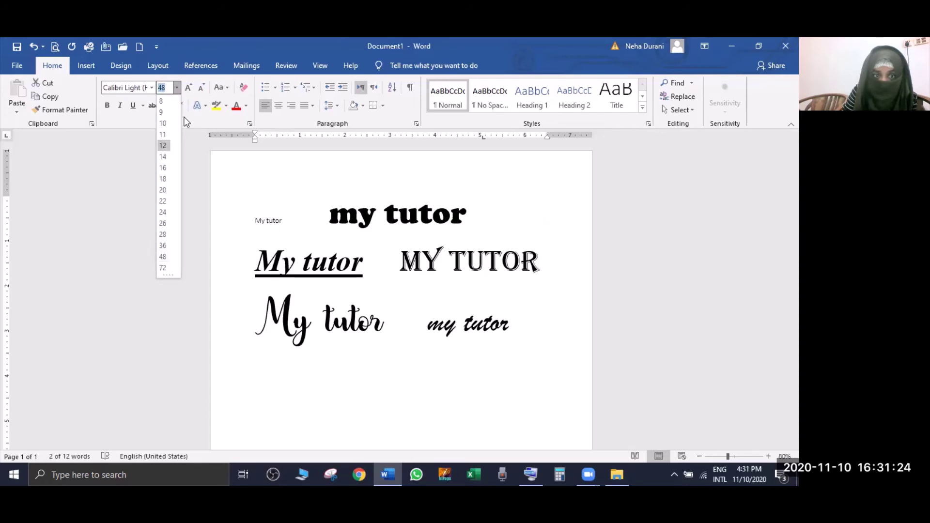
left_click(177, 89)
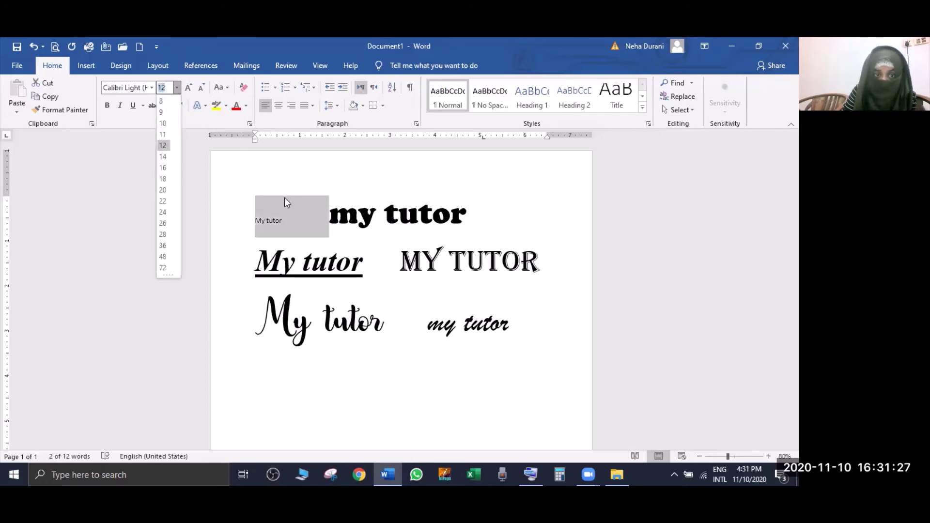
left_click(296, 223)
left_click(297, 222)
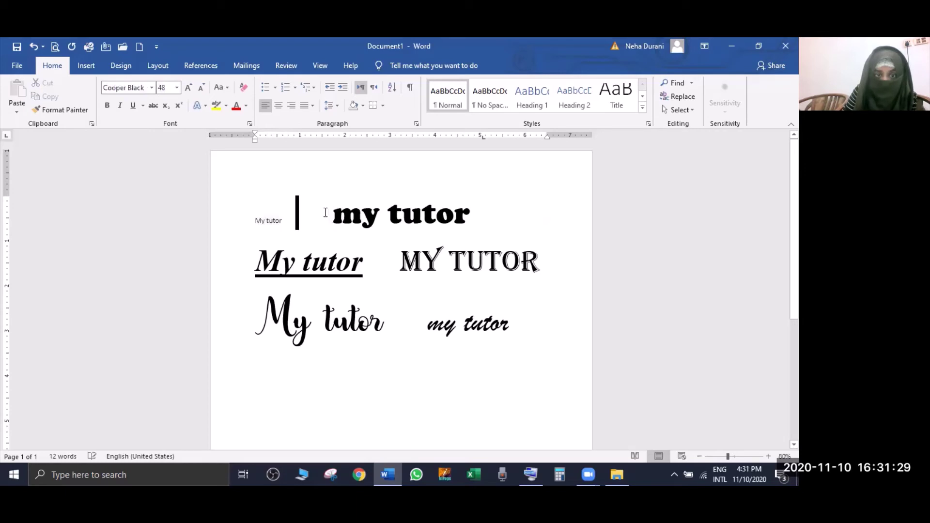
Set the font size of the word "my" in the Cooper Black sample to 14
left_click_drag(267, 220, 482, 201)
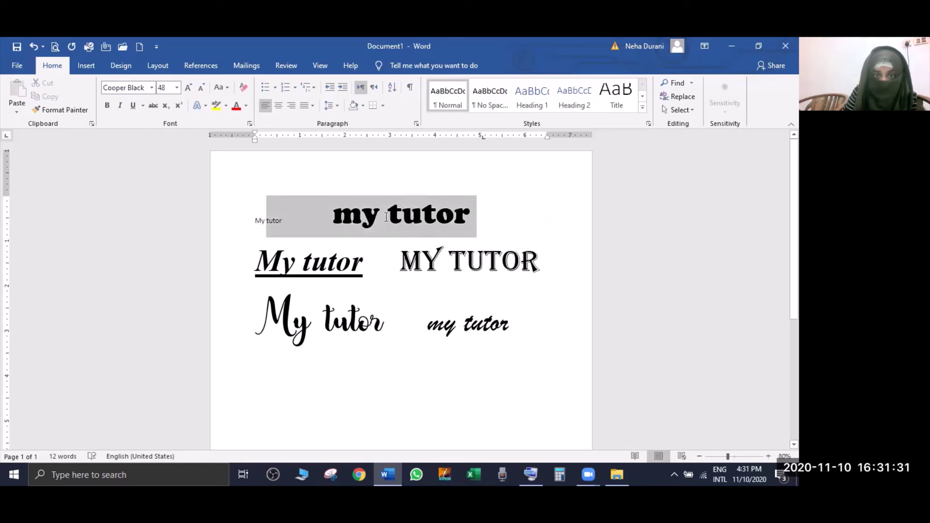
left_click_drag(378, 218, 378, 220)
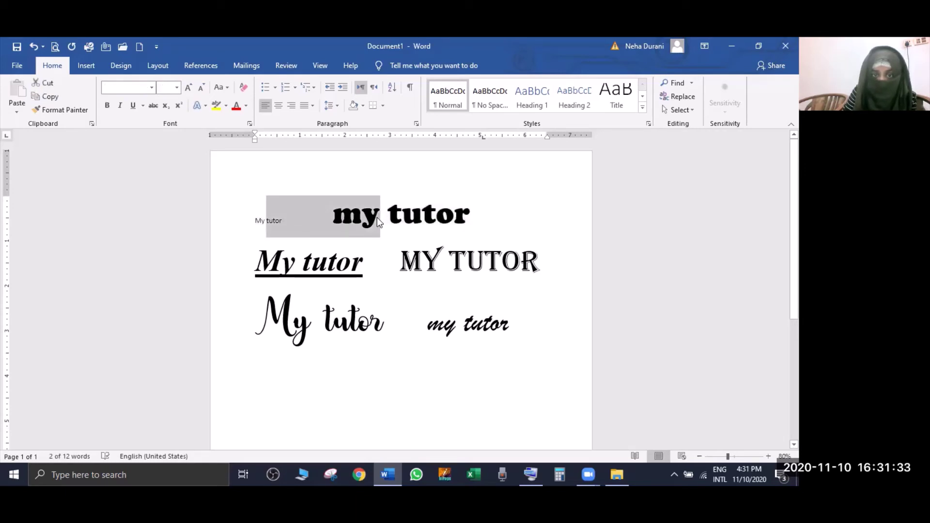
left_click(338, 217)
left_click_drag(338, 217, 380, 219)
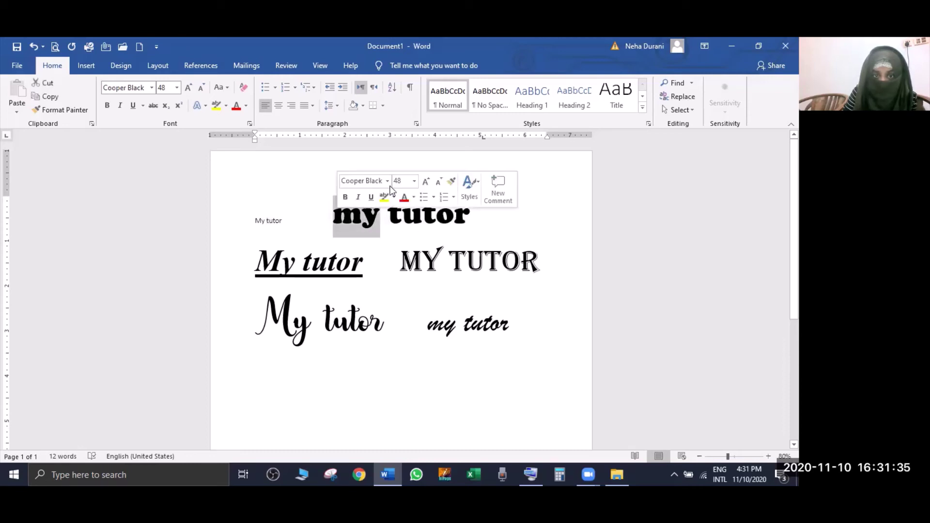
left_click(414, 181)
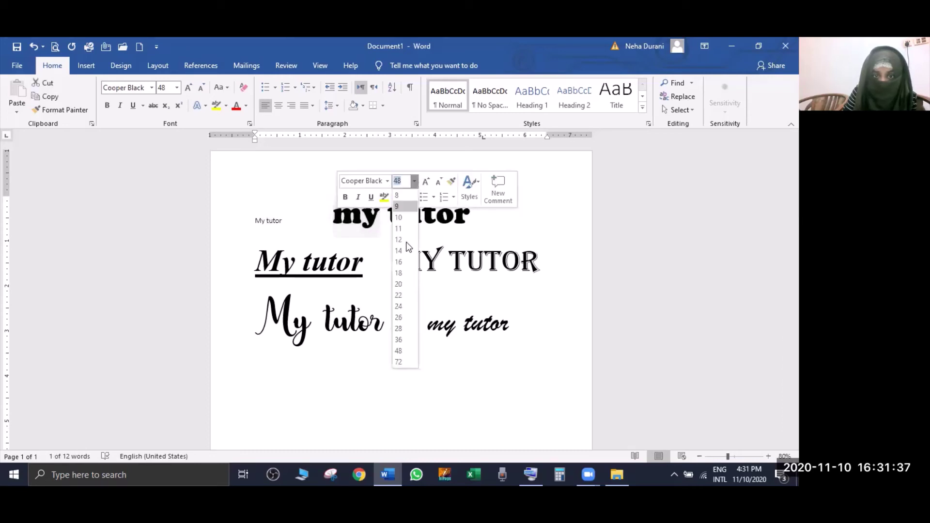
left_click(404, 251)
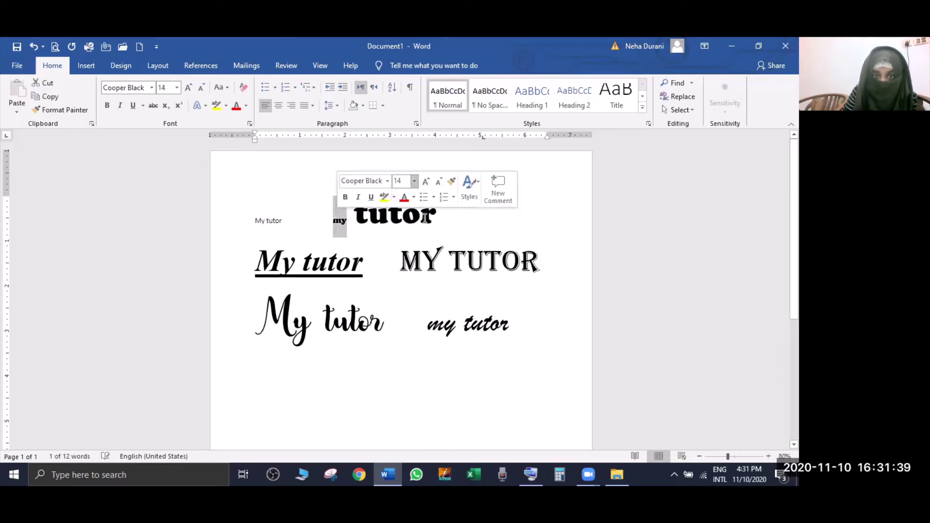
Set the font size of the word "tutor" in the Cooper Black sample to 18
left_click(422, 216)
double_click(446, 216)
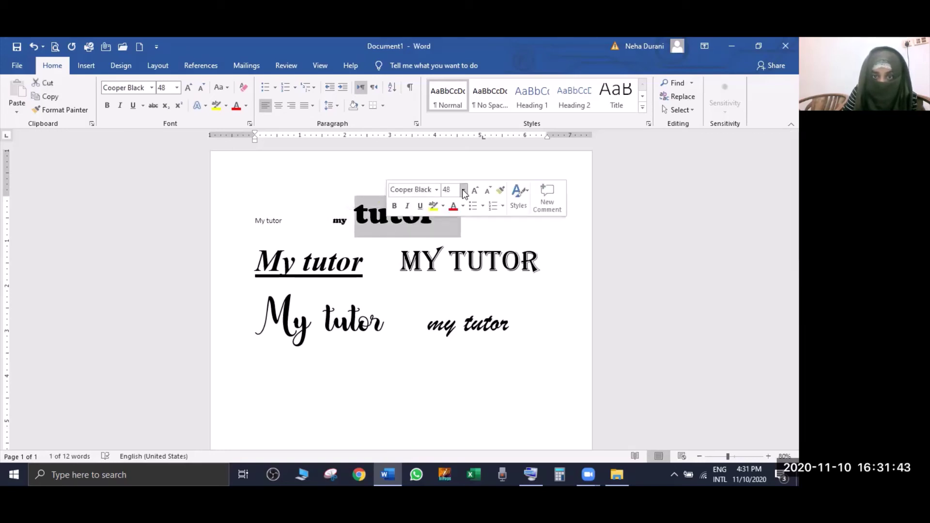
left_click(463, 191)
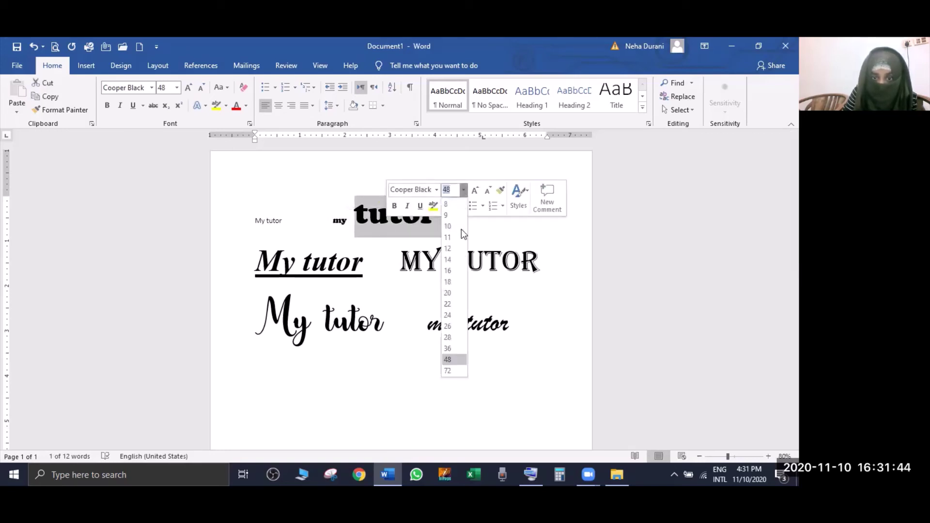
left_click(448, 281)
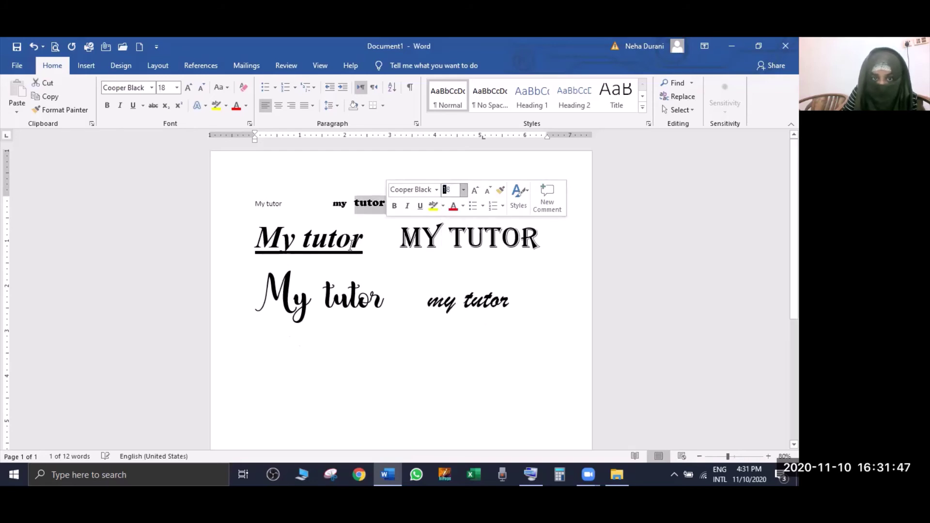
Set the font size of the word "My" in the Times New Roman sample to 20
left_click(353, 244)
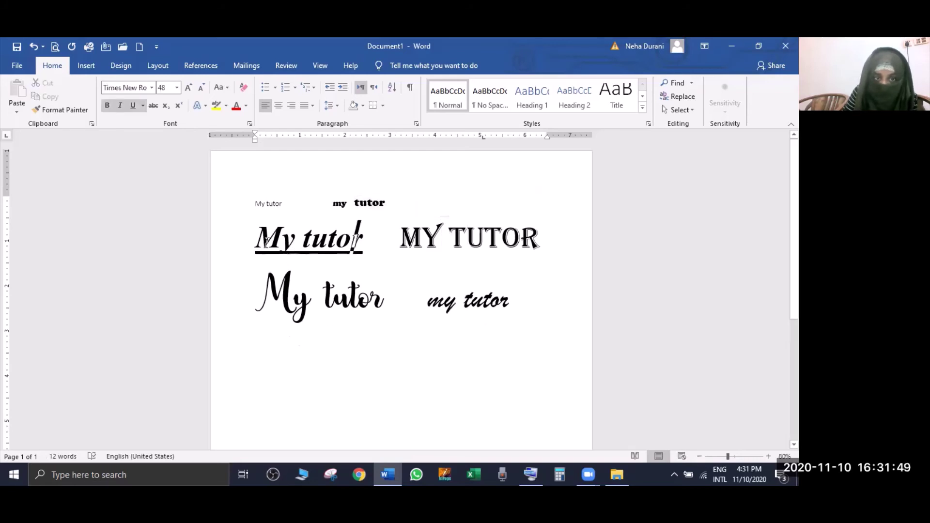
double_click(264, 247)
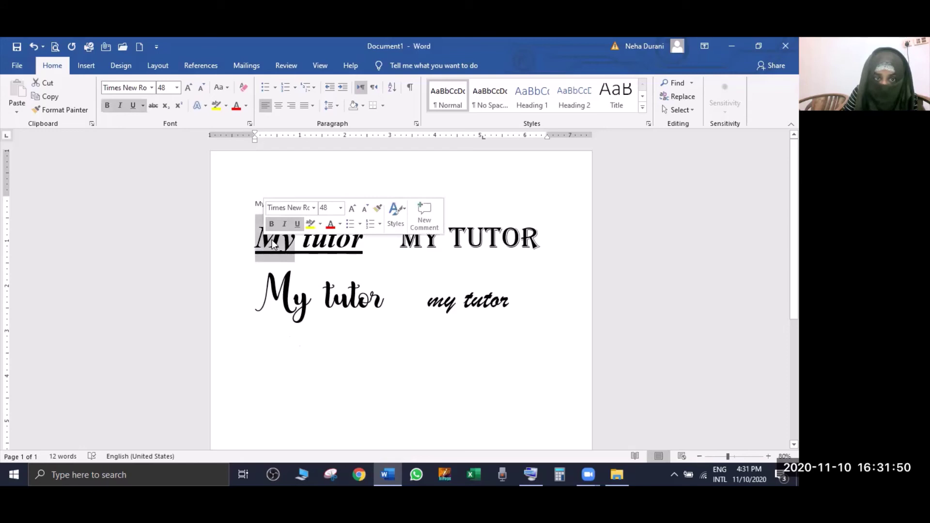
left_click(342, 209)
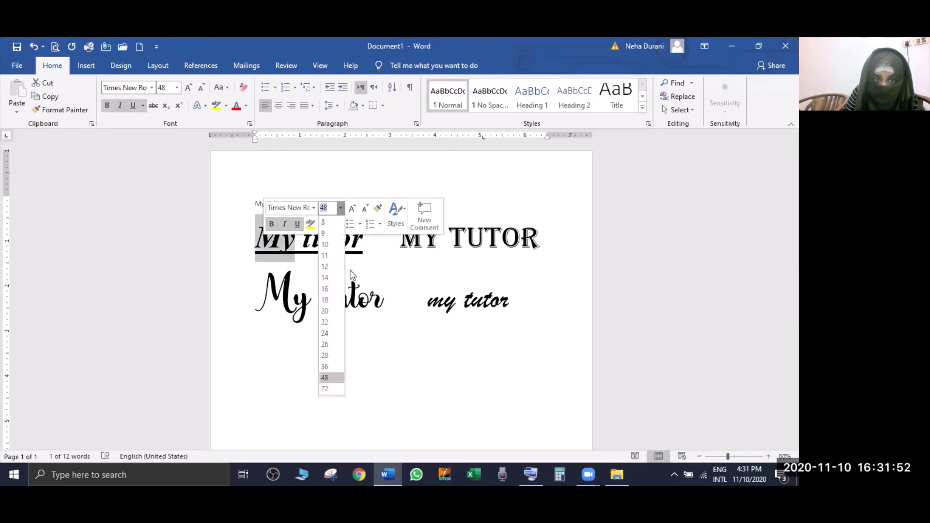
left_click(326, 310)
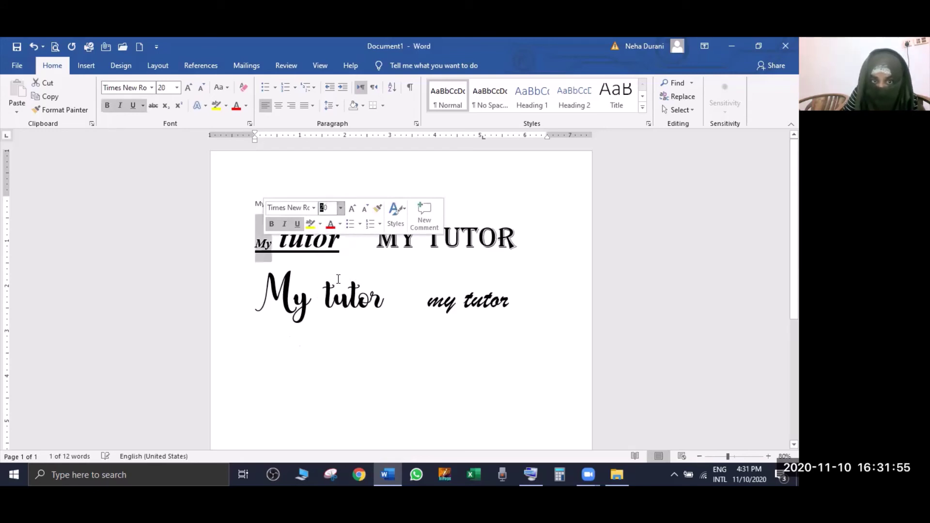
Set the font size of the word "tutor" in the Times New Roman sample to 22 and deselect it
left_click_drag(341, 241, 427, 305)
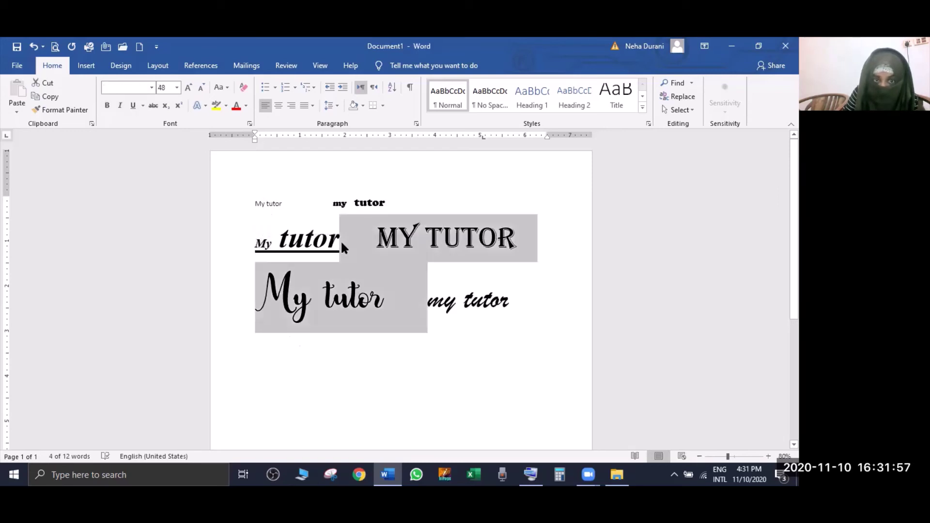
left_click(306, 248)
double_click(287, 247)
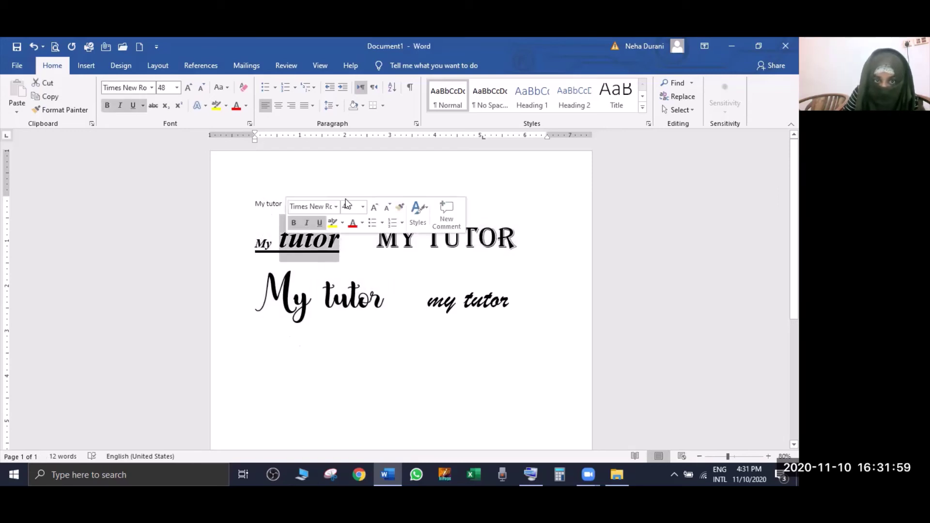
left_click(361, 207)
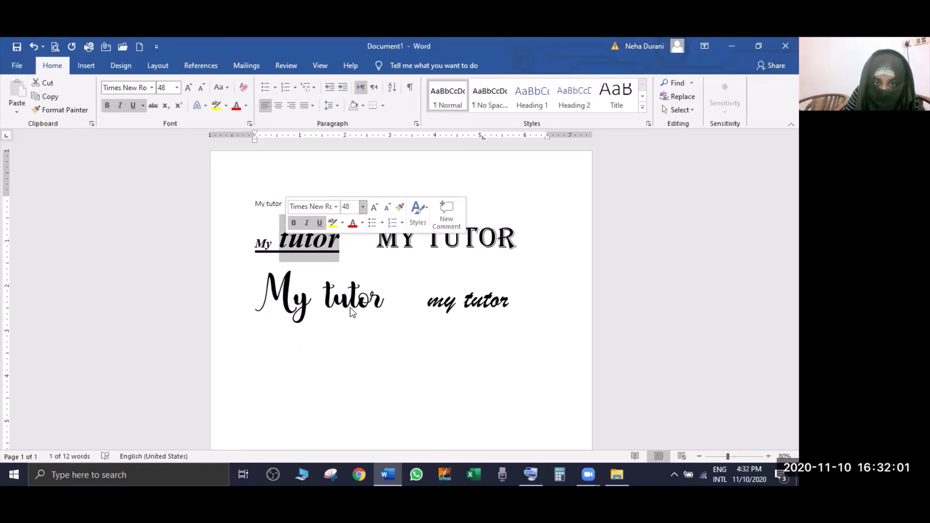
left_click(347, 321)
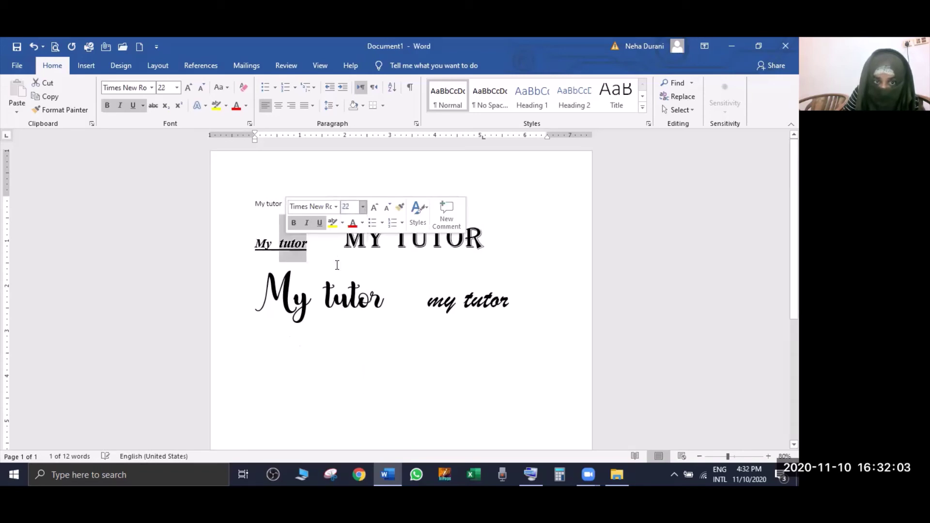
left_click(337, 265)
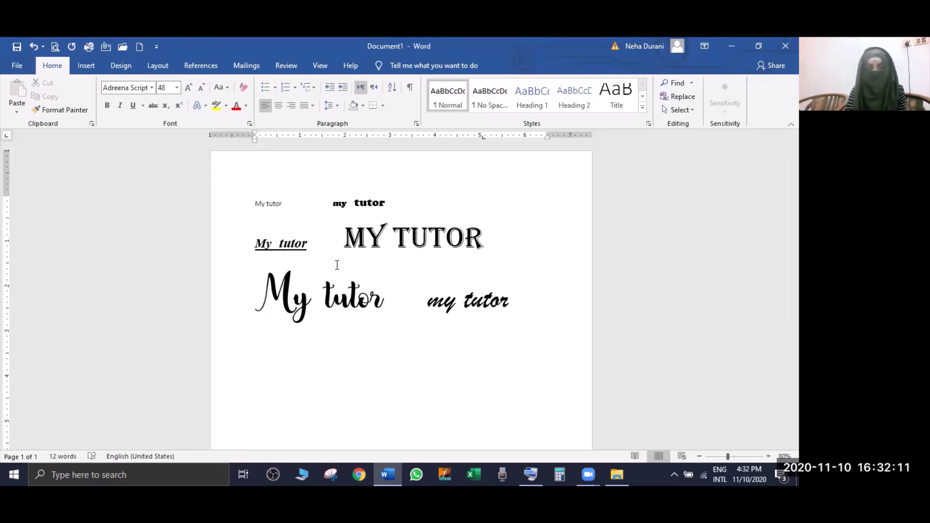
left_click(338, 265)
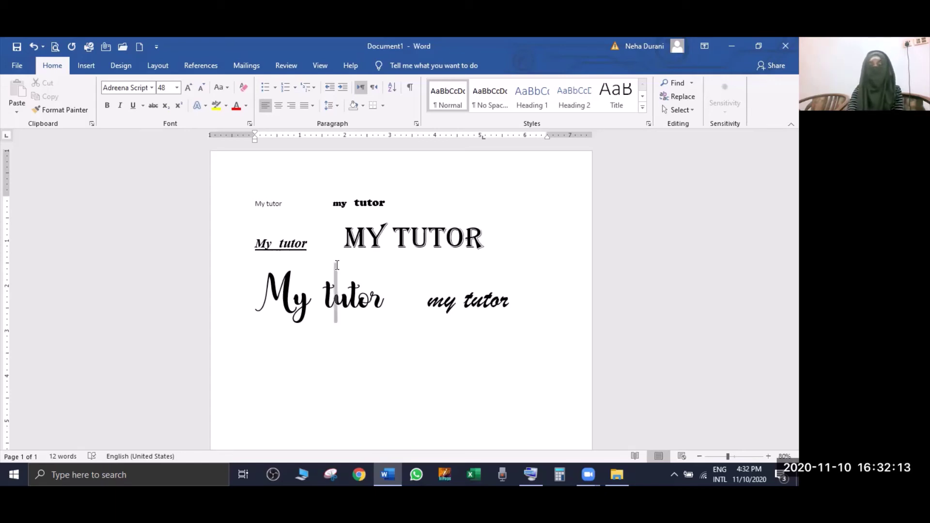